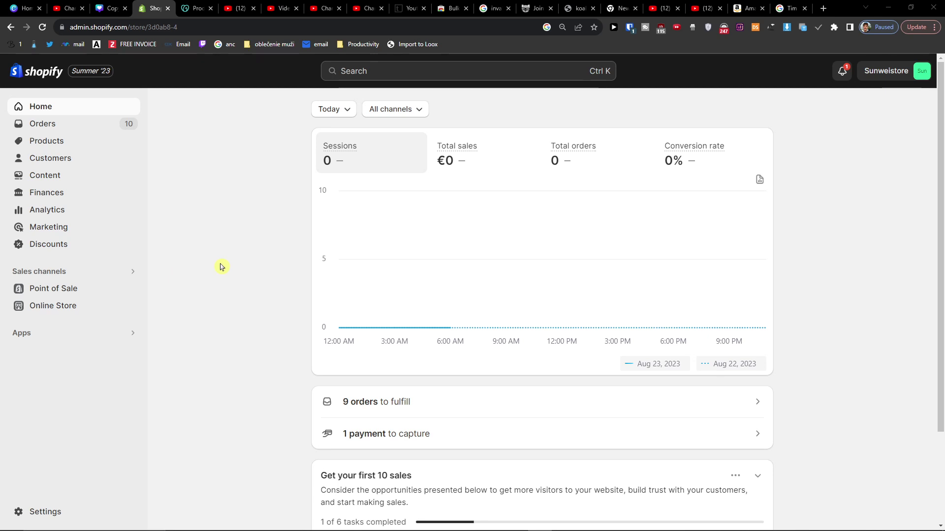
Go to Shopify Settings > Domains and begin connecting an existing domain
{"action": "left_click", "coordinate": [196, 7]}
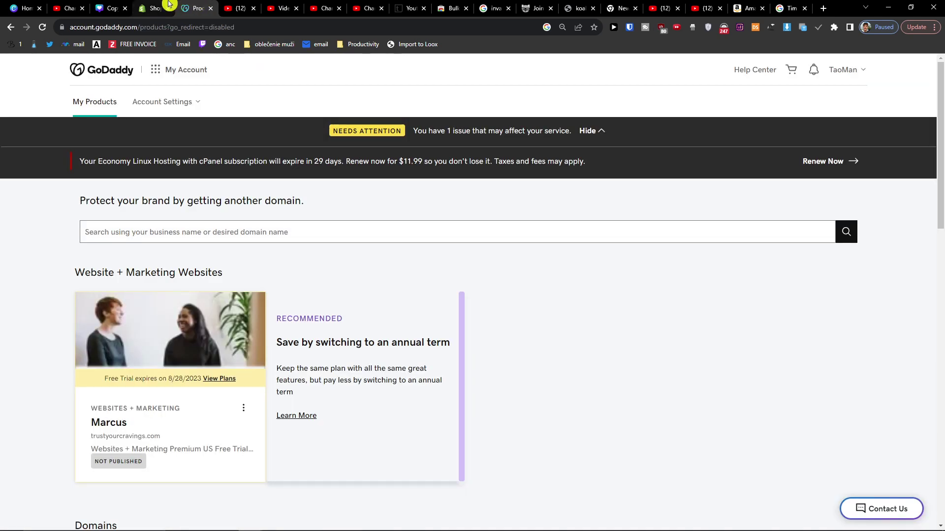
{"action": "mouse_move", "coordinate": [163, 4]}
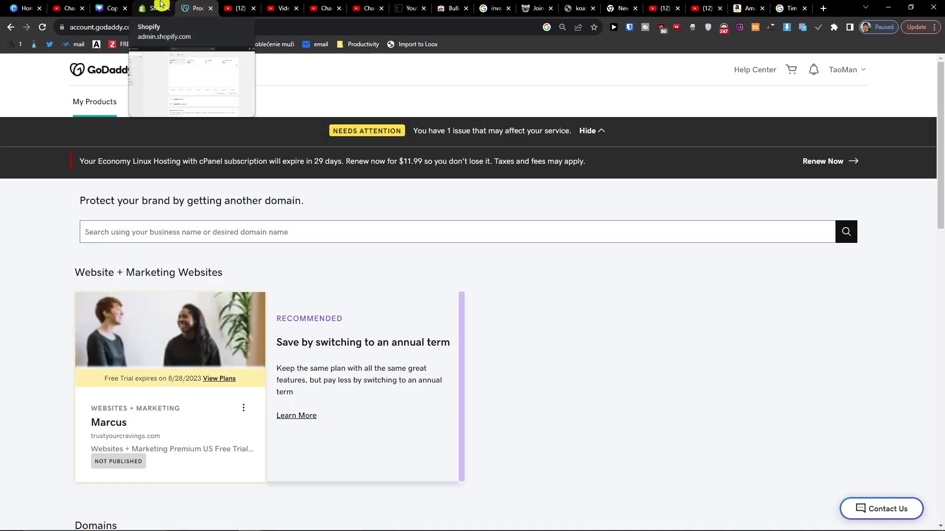
{"action": "left_click", "coordinate": [162, 5]}
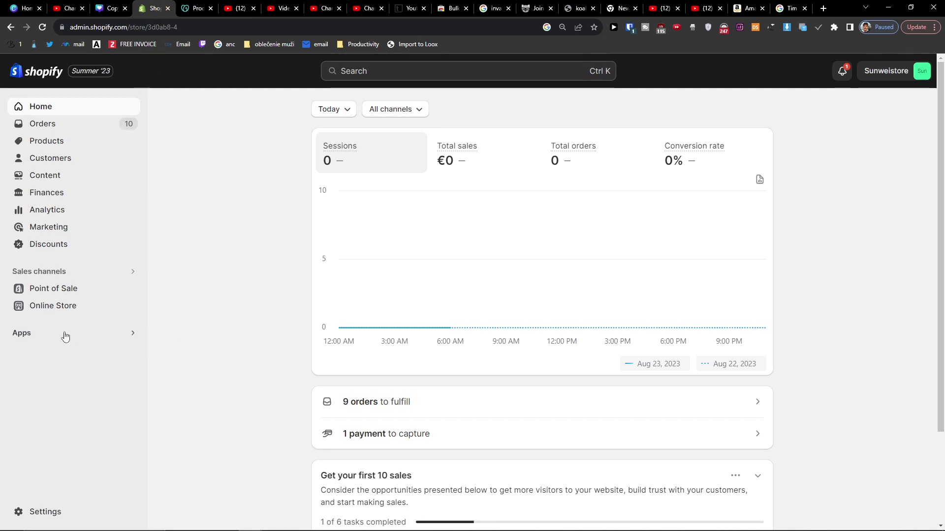
{"action": "left_click", "coordinate": [46, 512]}
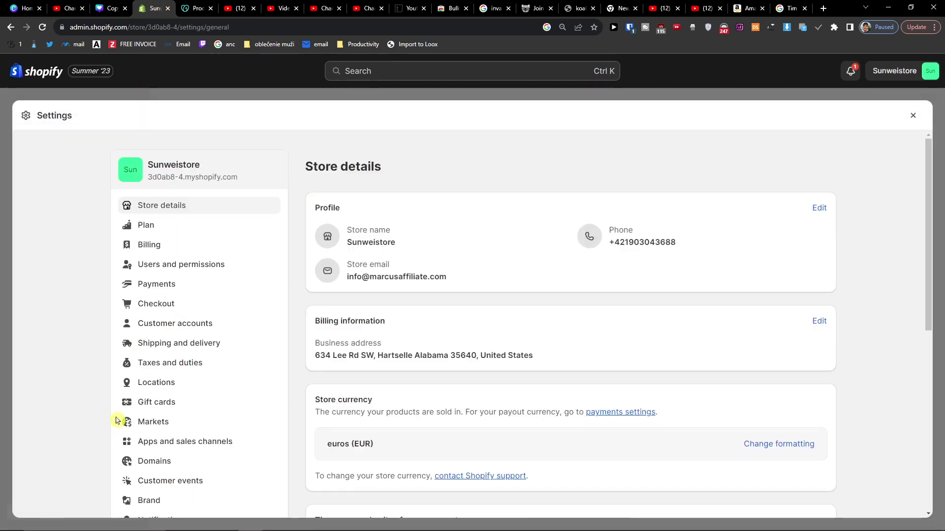
{"action": "scroll", "coordinate": [117, 417], "scroll_direction": "down", "scroll_amount": 1}
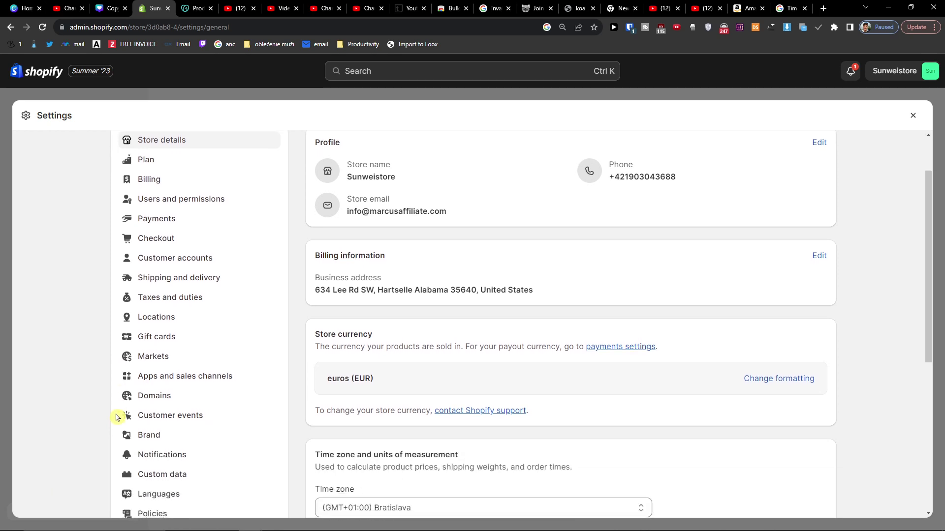
{"action": "left_click", "coordinate": [156, 403]}
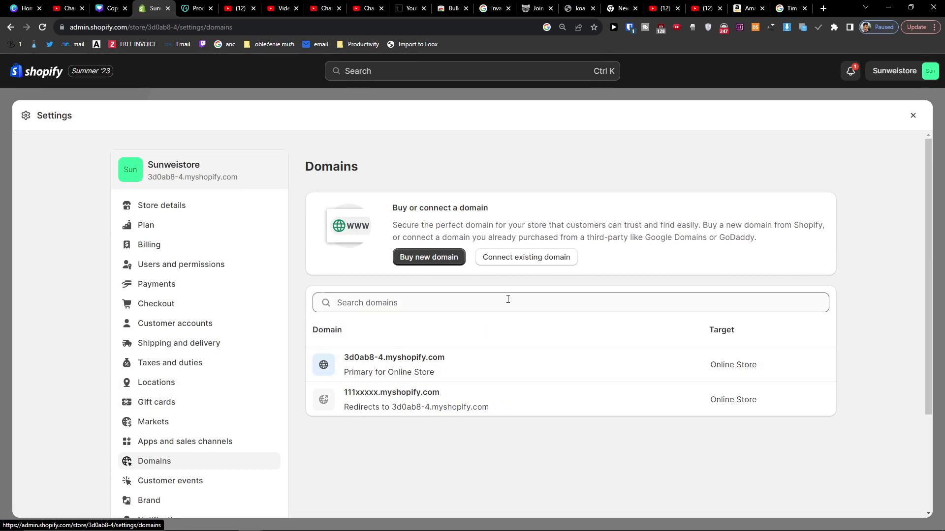
{"action": "left_click", "coordinate": [564, 264]}
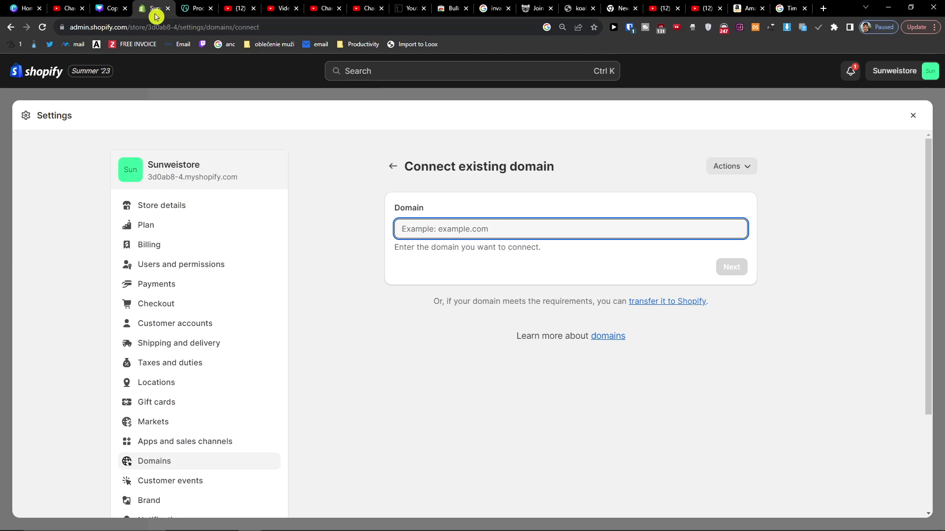
{"action": "left_click", "coordinate": [192, 8]}
Open trustyourcravings.com's page in GoDaddy and copy the domain name
{"action": "scroll", "coordinate": [419, 280], "scroll_direction": "down", "scroll_amount": 4}
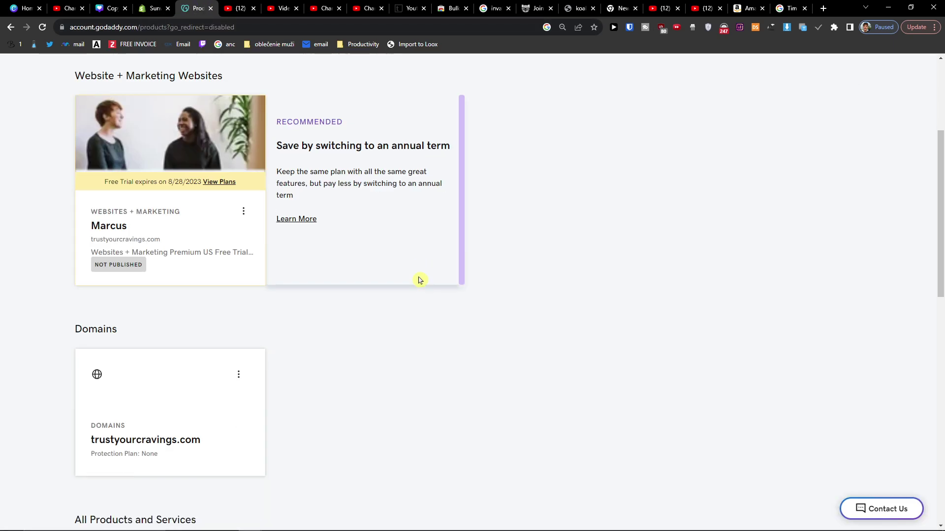
{"action": "scroll", "coordinate": [233, 285], "scroll_direction": "down", "scroll_amount": 3}
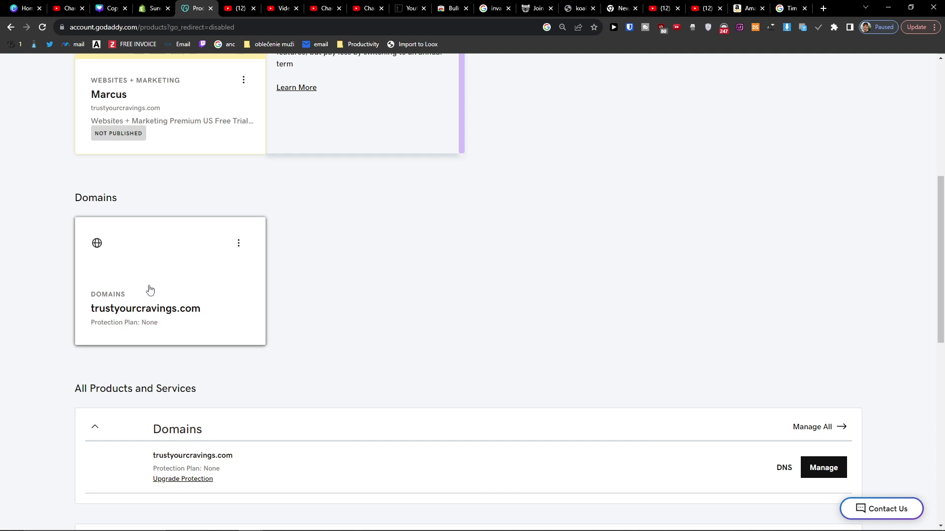
{"action": "left_click", "coordinate": [167, 298]}
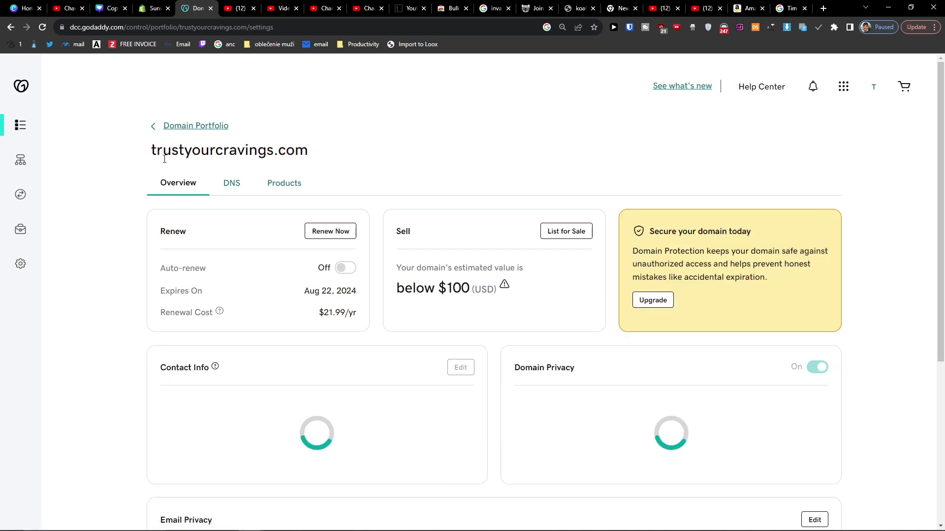
{"action": "left_click_drag", "start_coordinate": [148, 157], "coordinate": [329, 161]}
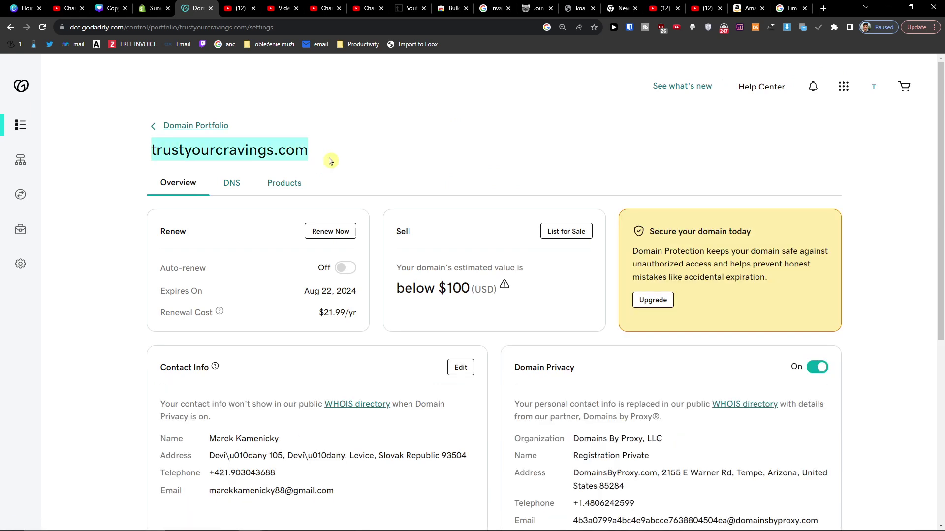
{"action": "key", "text": "ctrl+c"}
Paste trustyourcravings.com into Shopify's Domain field, continue, and choose Connect automatically
{"action": "left_click", "coordinate": [153, 8]}
{"action": "key", "text": "ctrl+v"}
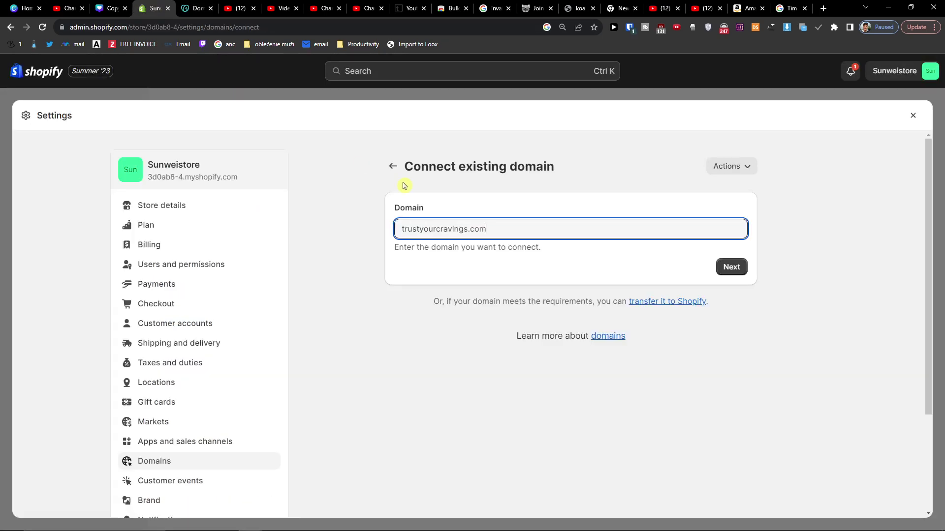
{"action": "left_click", "coordinate": [735, 268]}
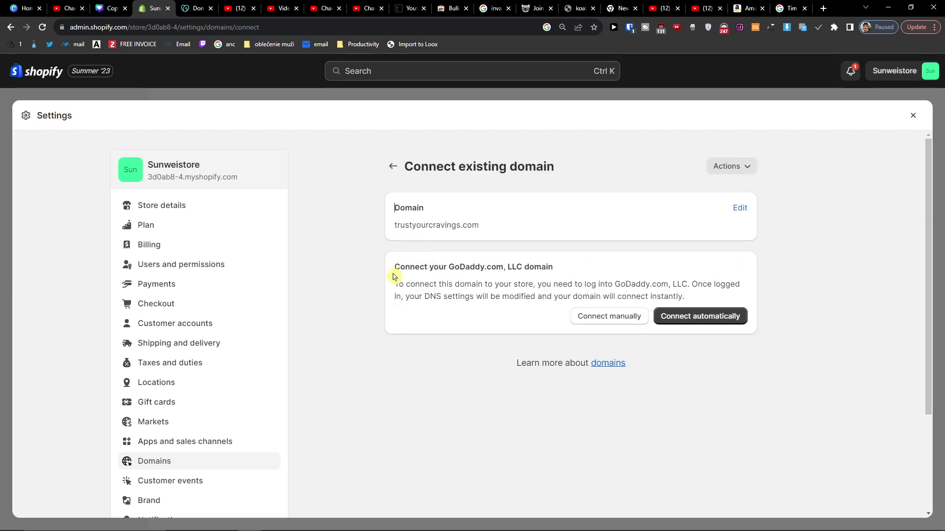
{"action": "left_click", "coordinate": [705, 323]}
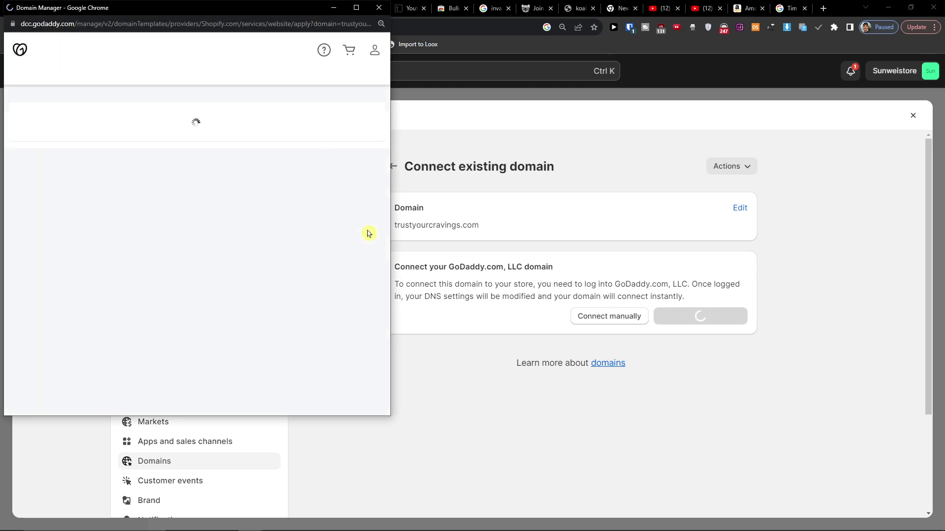
Review the DNS records GoDaddy will change, approve the connection, and close the success message
{"action": "left_click_drag", "start_coordinate": [138, 15], "coordinate": [296, 65]}
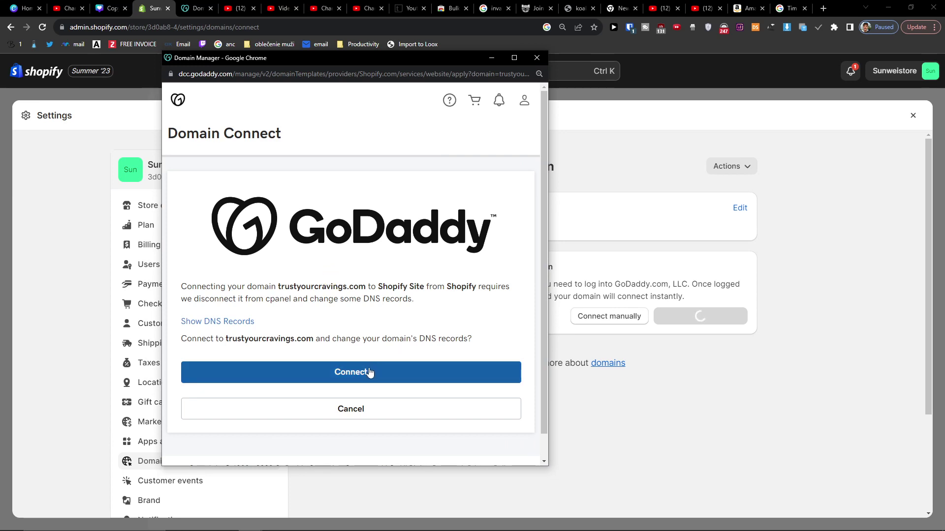
{"action": "left_click", "coordinate": [238, 326]}
{"action": "scroll", "coordinate": [323, 333], "scroll_direction": "down", "scroll_amount": 3}
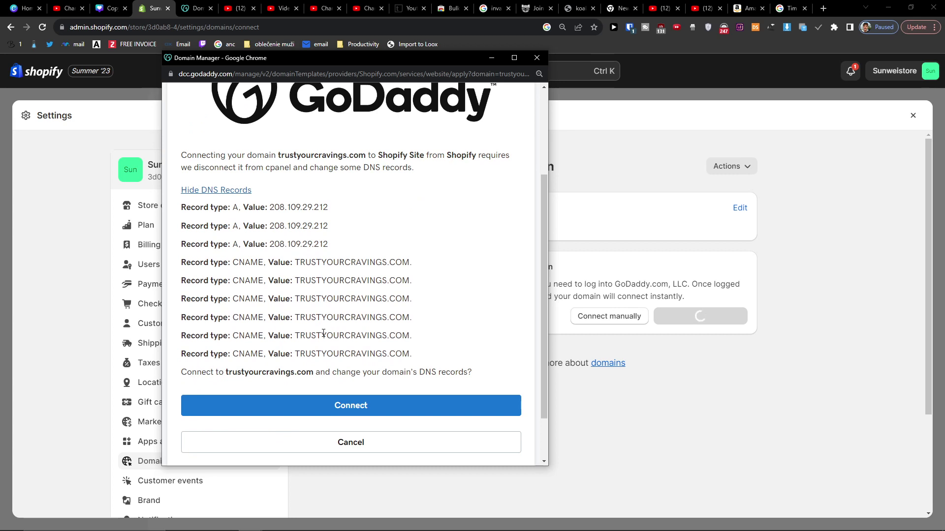
{"action": "scroll", "coordinate": [324, 333], "scroll_direction": "up", "scroll_amount": 2}
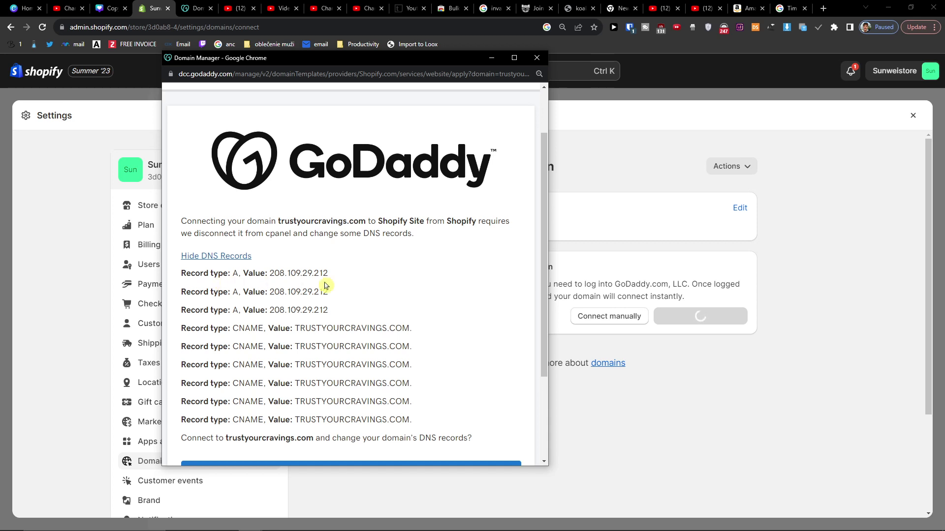
{"action": "scroll", "coordinate": [380, 352], "scroll_direction": "down", "scroll_amount": 2}
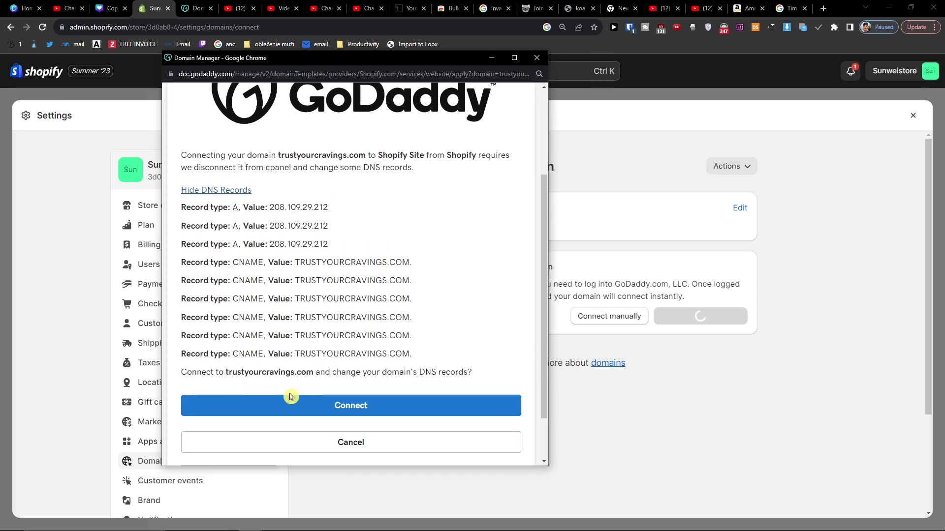
{"action": "left_click", "coordinate": [386, 407]}
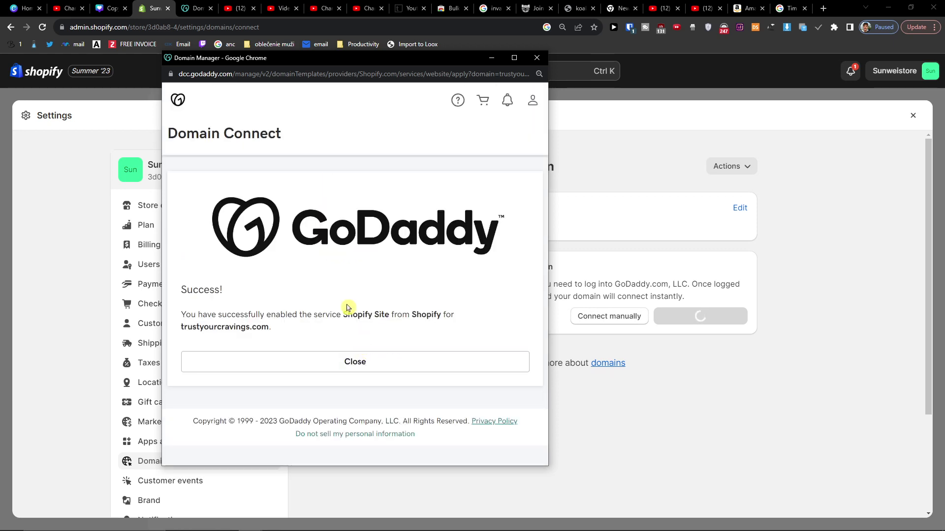
{"action": "left_click", "coordinate": [379, 366]}
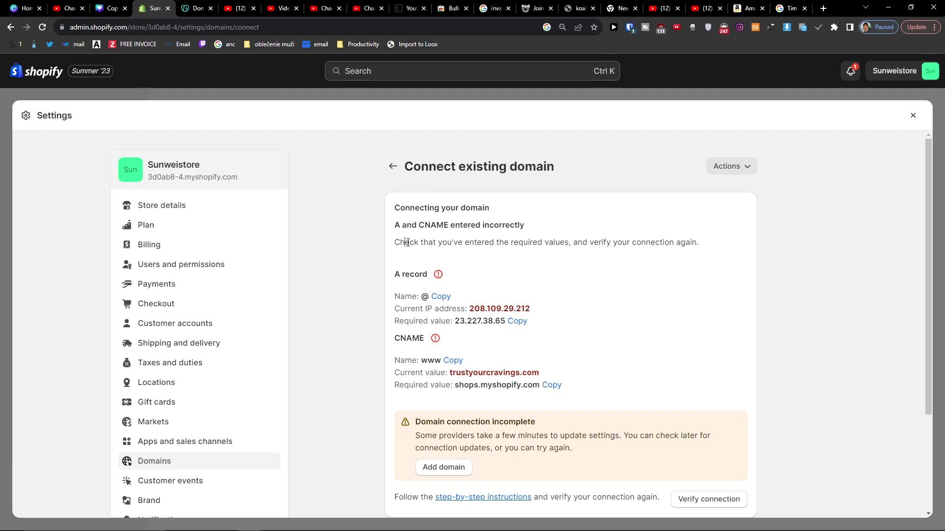
Scroll through Shopify's results showing required A record 23.227.38.65 and www CNAME shops.myshopify.com
{"action": "left_click_drag", "start_coordinate": [407, 243], "coordinate": [589, 242]}
{"action": "scroll", "coordinate": [584, 276], "scroll_direction": "down", "scroll_amount": 1}
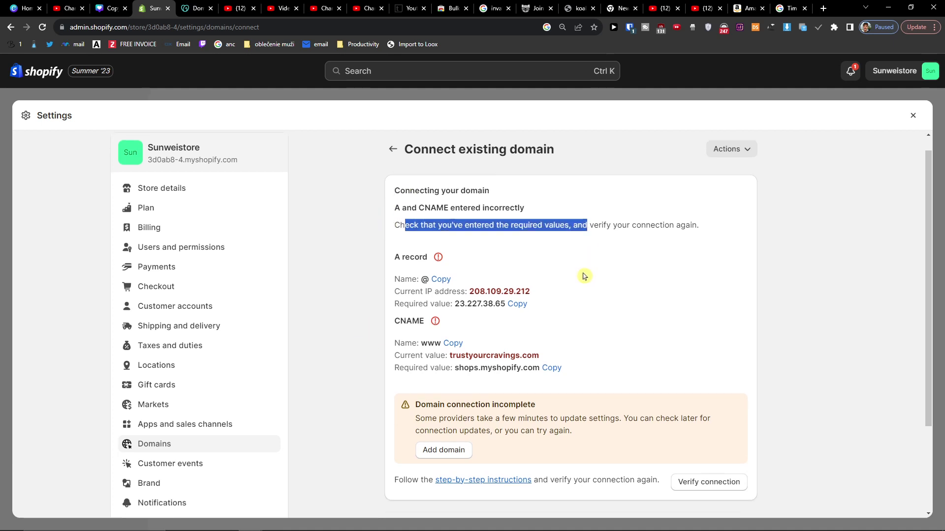
{"action": "scroll", "coordinate": [584, 276], "scroll_direction": "down", "scroll_amount": 1}
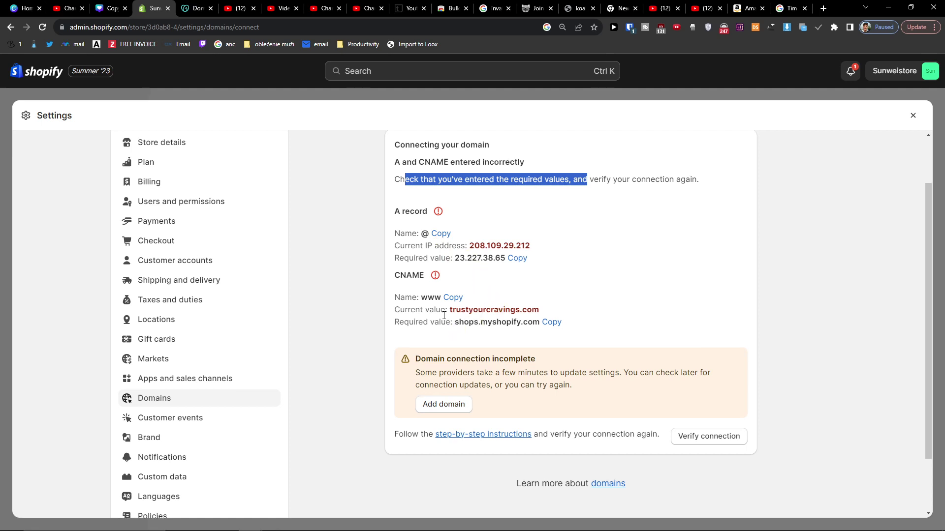
{"action": "scroll", "coordinate": [456, 327], "scroll_direction": "up", "scroll_amount": 1}
Open trustyourcravings.com's GoDaddy DNS records, zoomed in, and compare with Shopify's requirements
{"action": "left_click", "coordinate": [192, 8]}
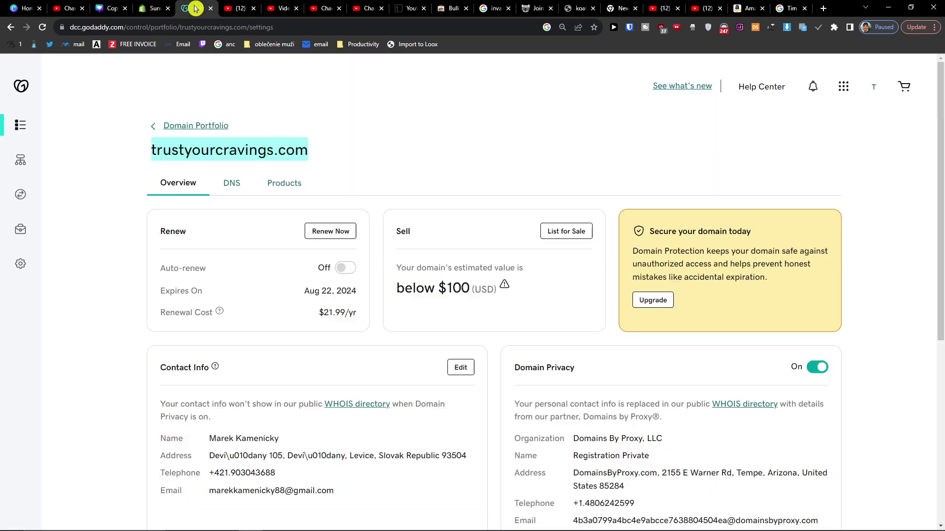
{"action": "left_click", "coordinate": [22, 171]}
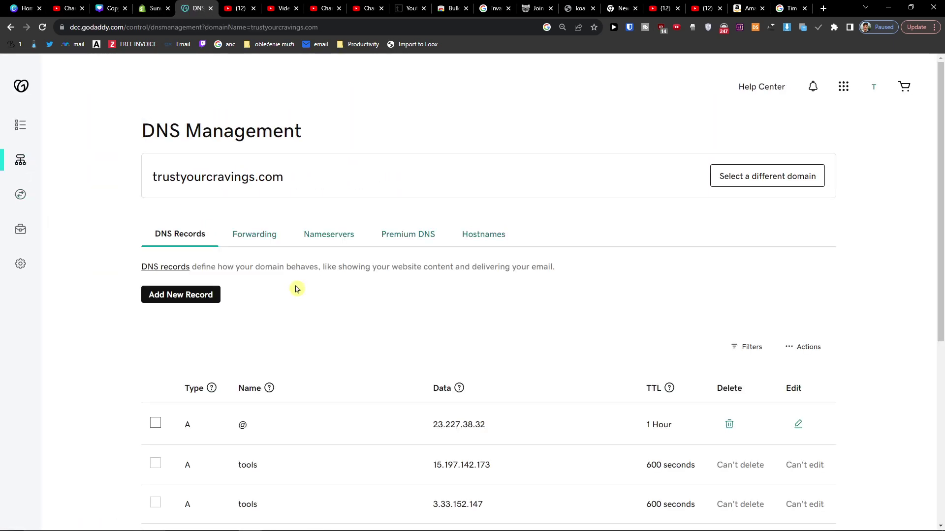
{"action": "scroll", "coordinate": [225, 217], "scroll_direction": "down", "scroll_amount": 5}
{"action": "scroll", "coordinate": [225, 217], "scroll_direction": "down", "scroll_amount": 1}
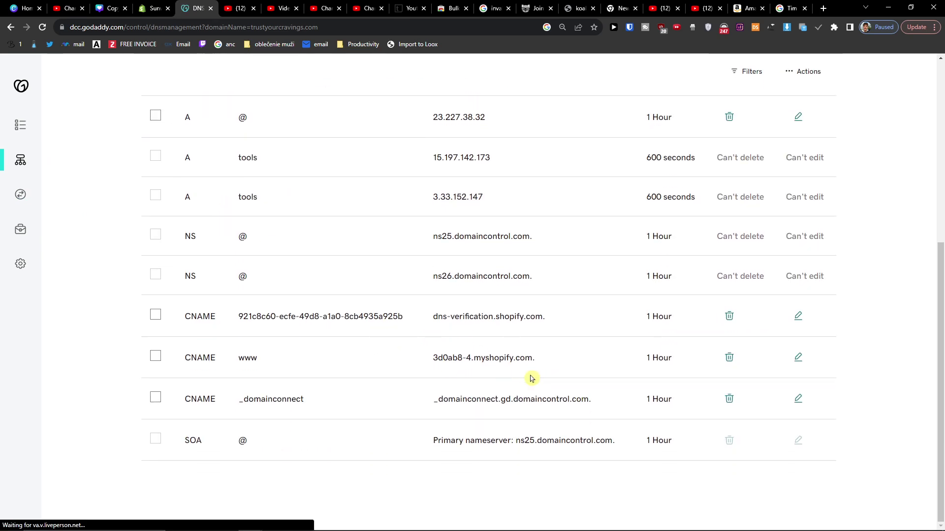
{"action": "key", "text": "ctrl+plus"}
{"action": "key", "text": "ctrl+plus"}
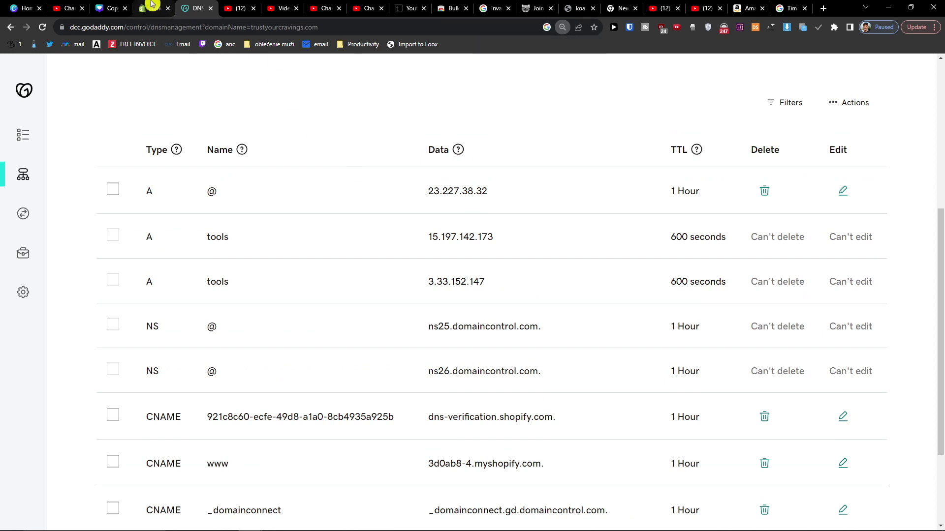
{"action": "left_click", "coordinate": [152, 4]}
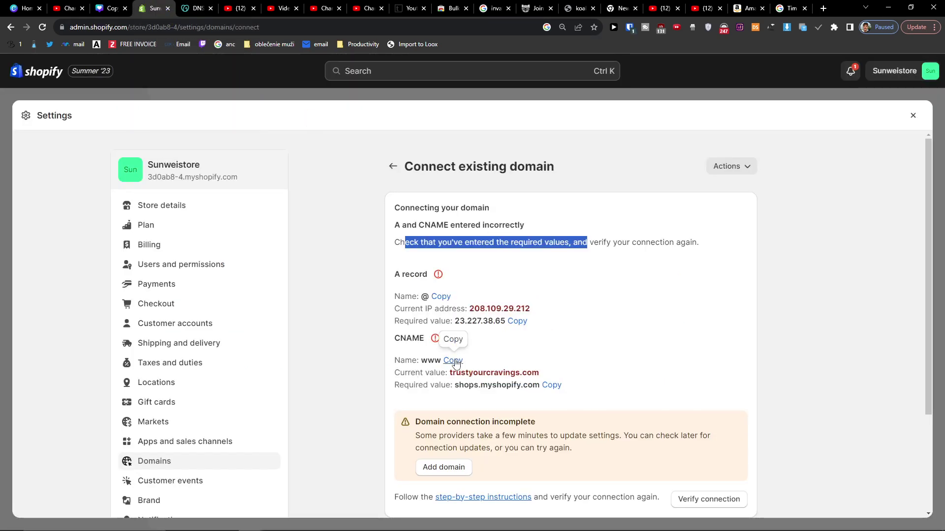
{"action": "left_click", "coordinate": [398, 336]}
{"action": "left_click", "coordinate": [183, 5]}
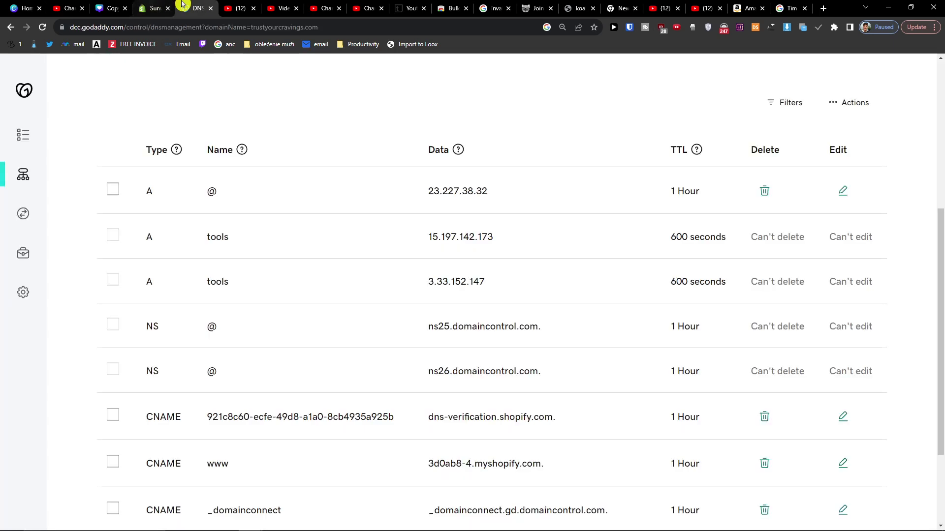
{"action": "scroll", "coordinate": [270, 235], "scroll_direction": "down", "scroll_amount": 3}
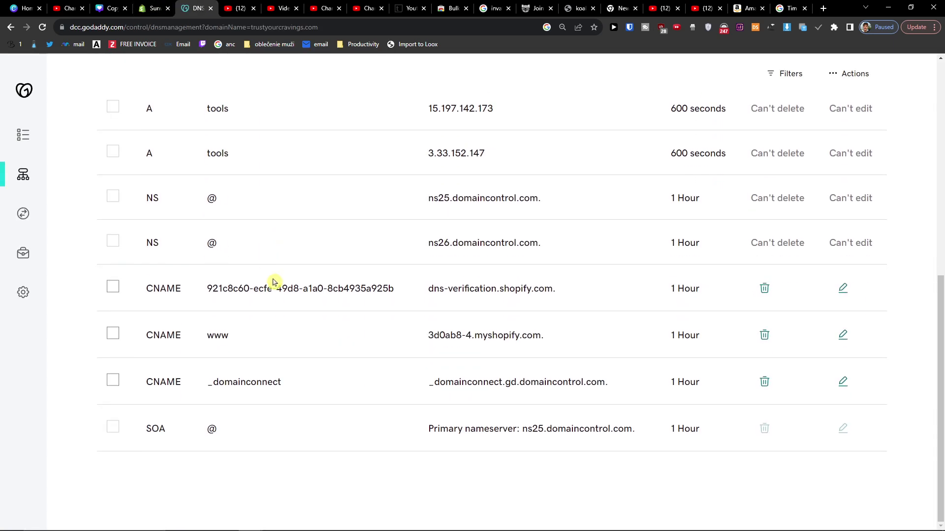
{"action": "scroll", "coordinate": [312, 305], "scroll_direction": "up", "scroll_amount": 7}
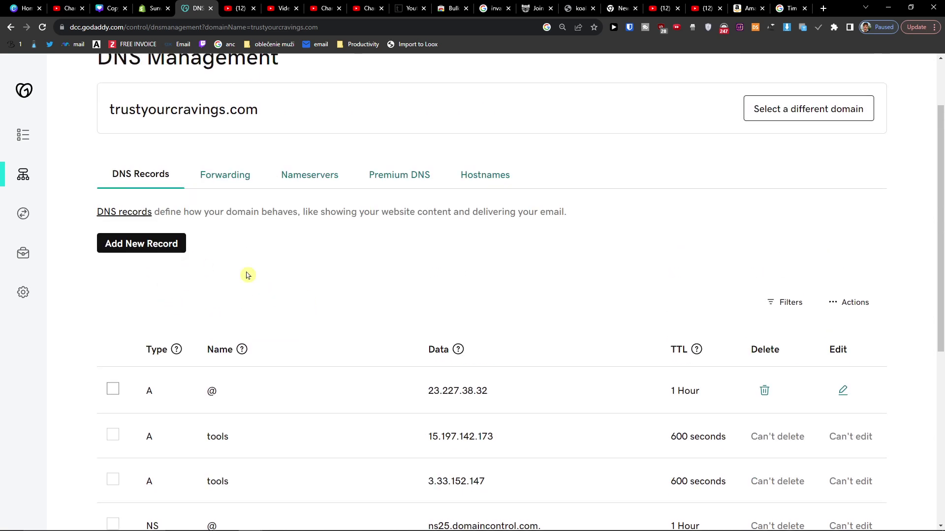
Add a new CNAME record in GoDaddy with the name www copied from Shopify
{"action": "left_click", "coordinate": [129, 245]}
{"action": "left_click", "coordinate": [167, 325]}
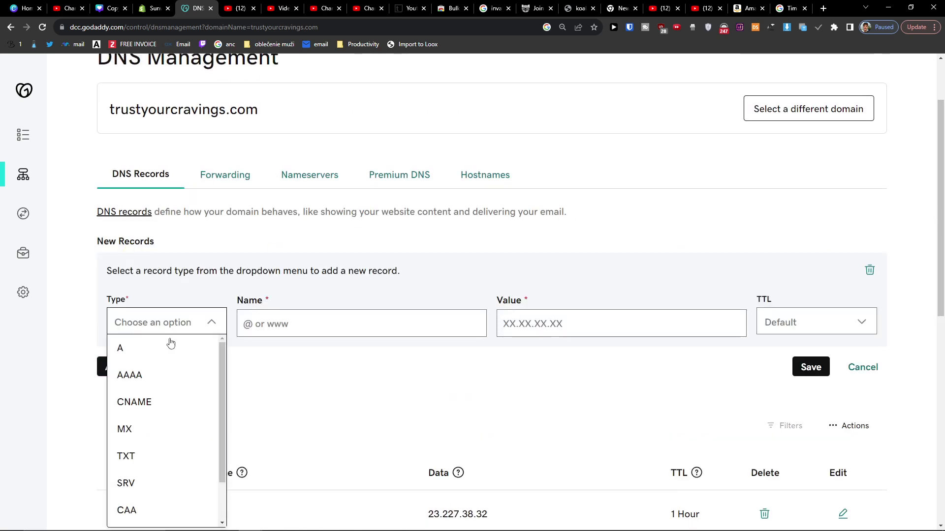
{"action": "left_click", "coordinate": [170, 399]}
{"action": "left_click", "coordinate": [159, 3]}
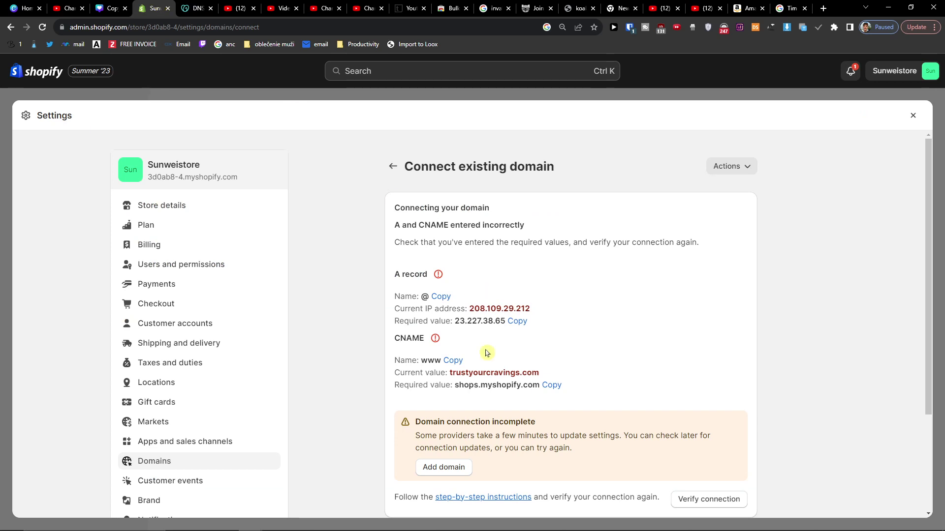
{"action": "double_click", "coordinate": [424, 361]}
{"action": "left_click", "coordinate": [199, 8]}
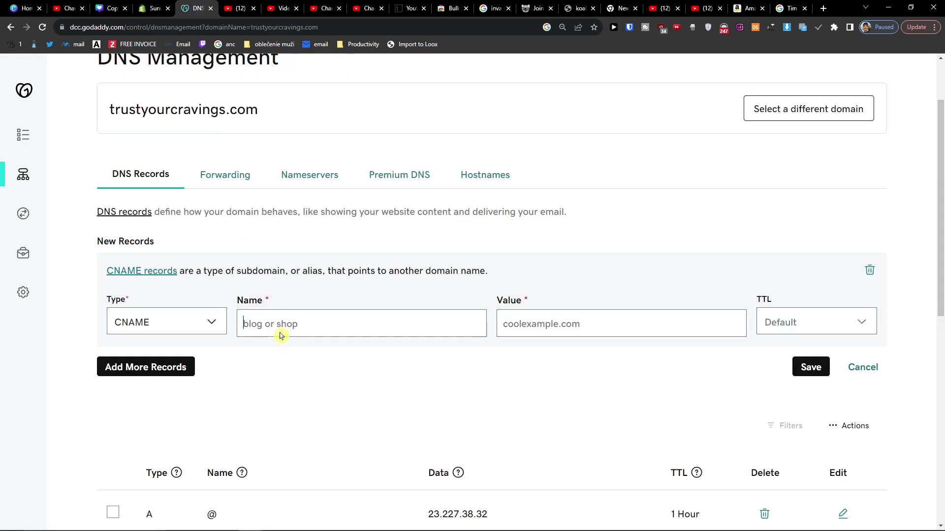
{"action": "key", "text": "ctrl+v"}
Copy the required CNAME value shops.myshopify.com and rerun Shopify's connection verification
{"action": "left_click", "coordinate": [153, 7]}
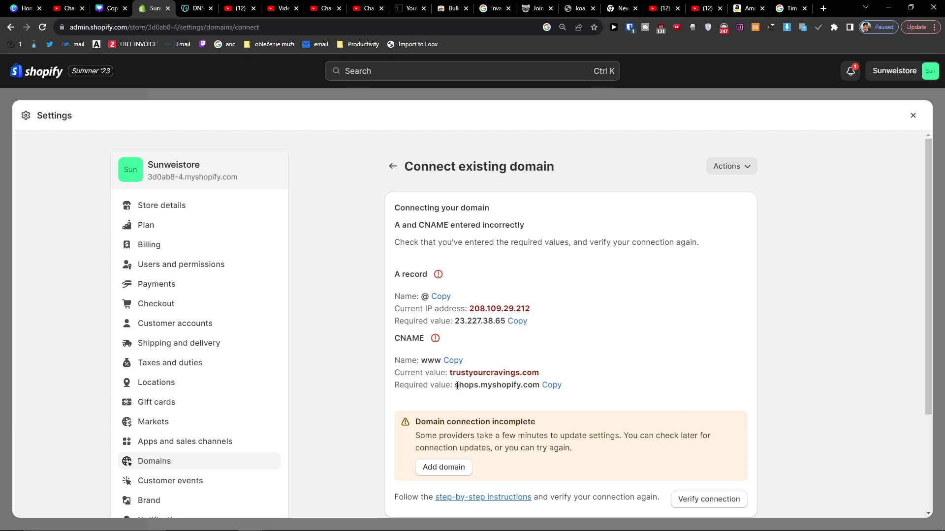
{"action": "left_click_drag", "start_coordinate": [456, 386], "coordinate": [525, 387]}
{"action": "left_click", "coordinate": [552, 385]}
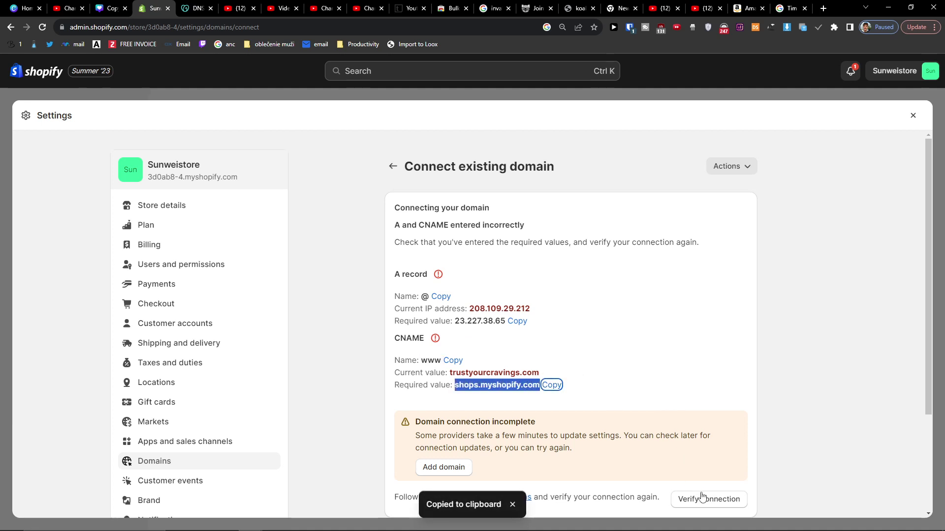
{"action": "left_click", "coordinate": [702, 498]}
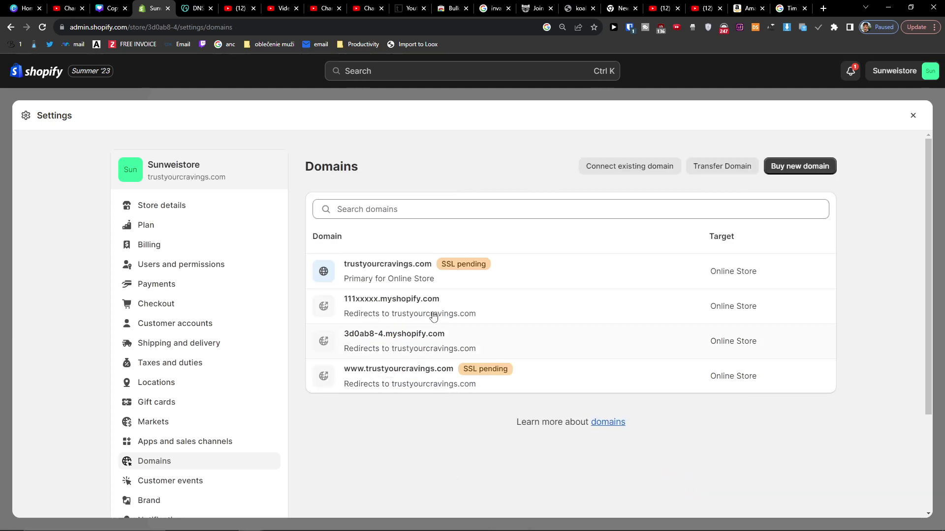
{"action": "left_click", "coordinate": [106, 8]}
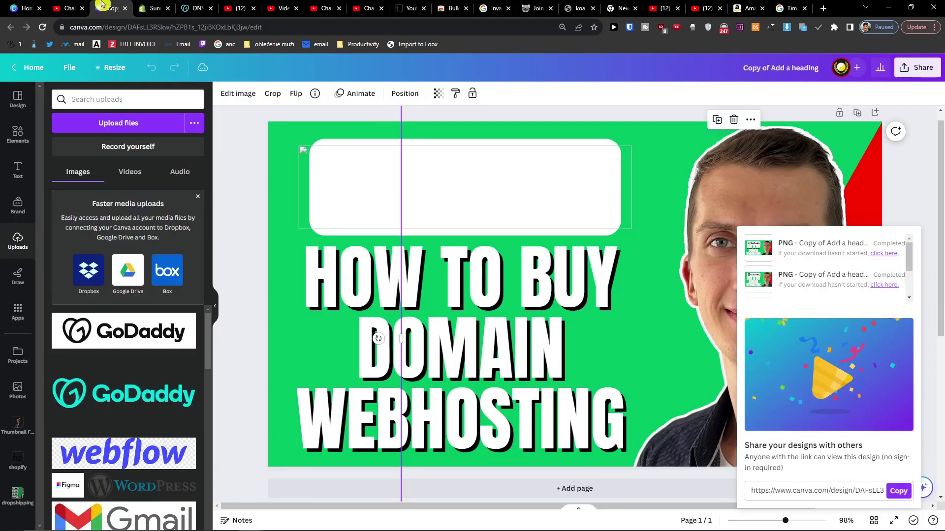
{"action": "left_click", "coordinate": [150, 8]}
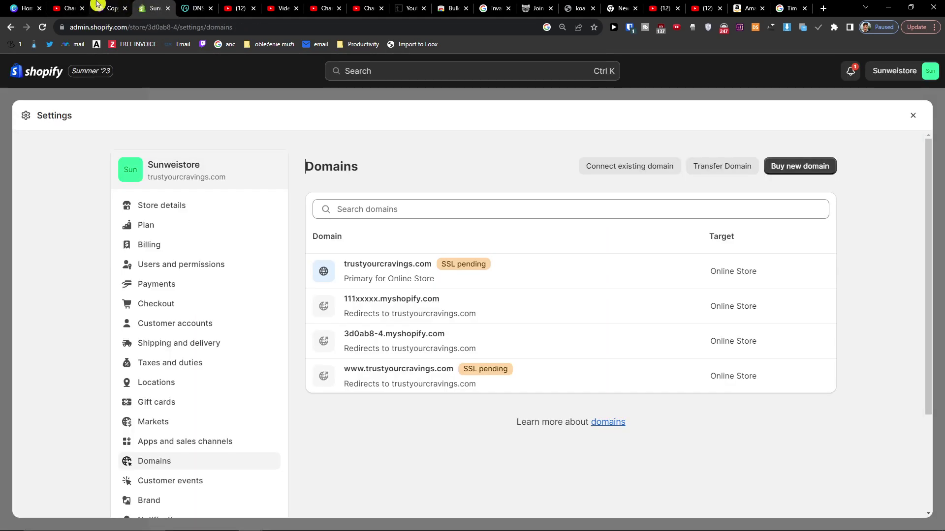
{"action": "left_click", "coordinate": [192, 8]}
Give the new www CNAME the value shops.myshopify.com and a 1 Hour TTL, then save
{"action": "left_click", "coordinate": [544, 329]}
{"action": "key", "text": "ctrl+v"}
{"action": "scroll", "coordinate": [597, 376], "scroll_direction": "down", "scroll_amount": 8}
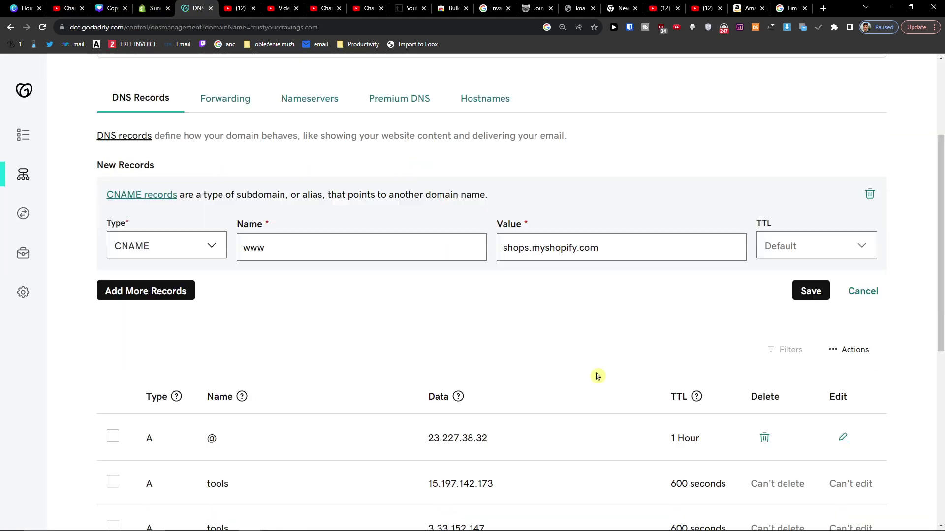
{"action": "scroll", "coordinate": [415, 401], "scroll_direction": "down", "scroll_amount": 1}
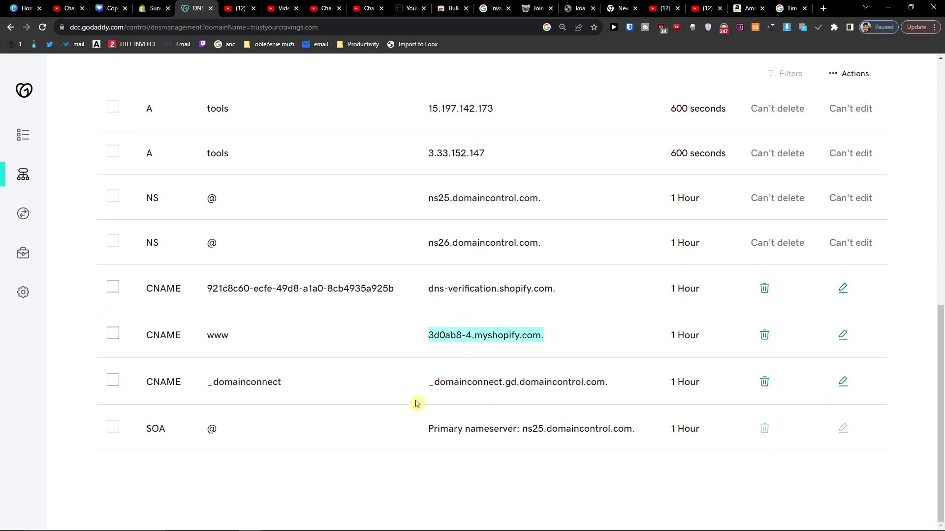
{"action": "scroll", "coordinate": [548, 406], "scroll_direction": "up", "scroll_amount": 5}
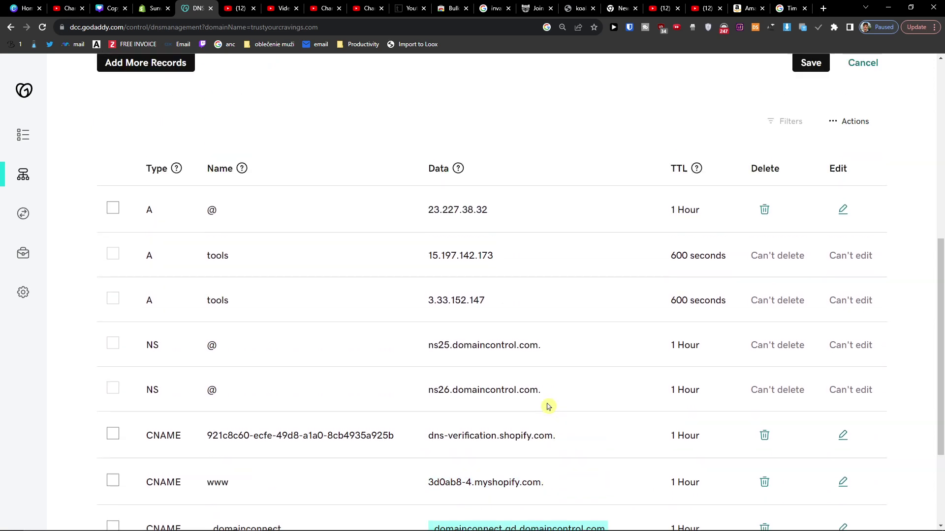
{"action": "scroll", "coordinate": [545, 402], "scroll_direction": "up", "scroll_amount": 3}
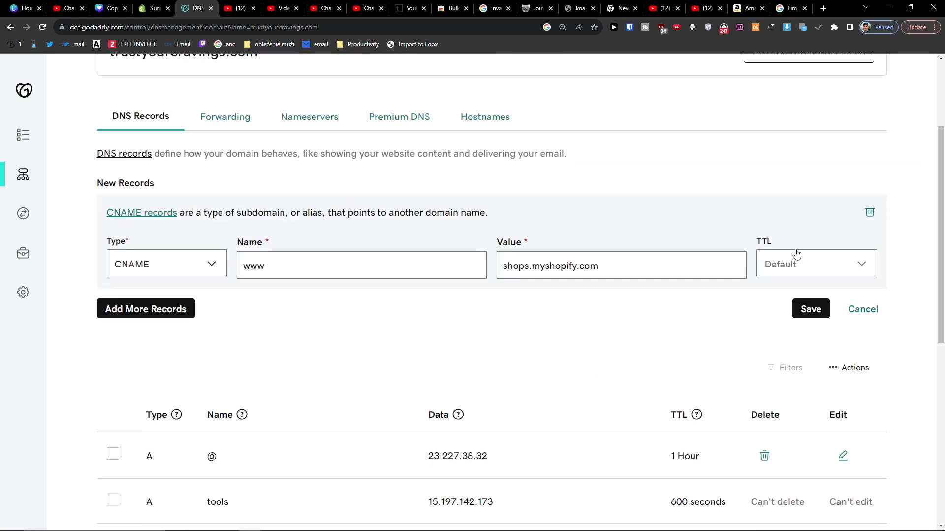
{"action": "left_click", "coordinate": [819, 268]}
{"action": "left_click", "coordinate": [793, 309]}
{"action": "left_click", "coordinate": [793, 309]}
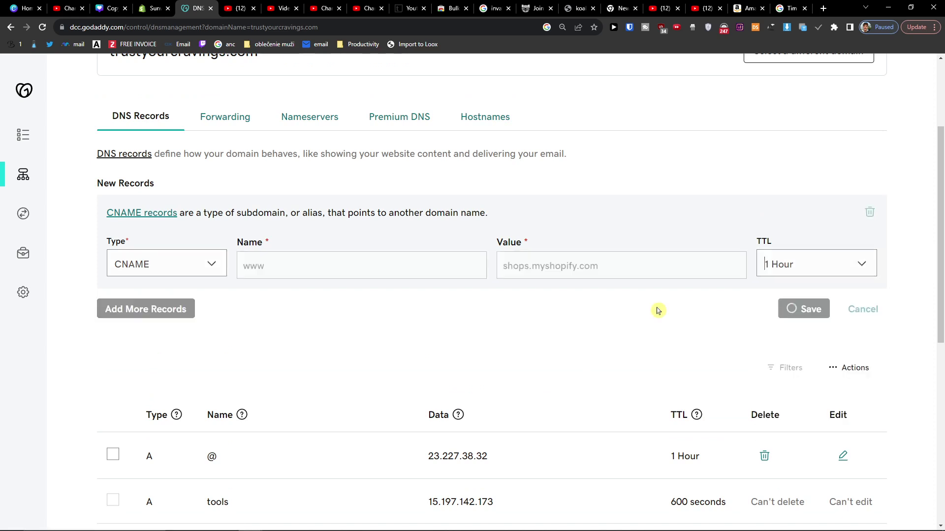
Inspect the target value of the existing www CNAME record that conflicts
{"action": "scroll", "coordinate": [440, 299], "scroll_direction": "up", "scroll_amount": 1}
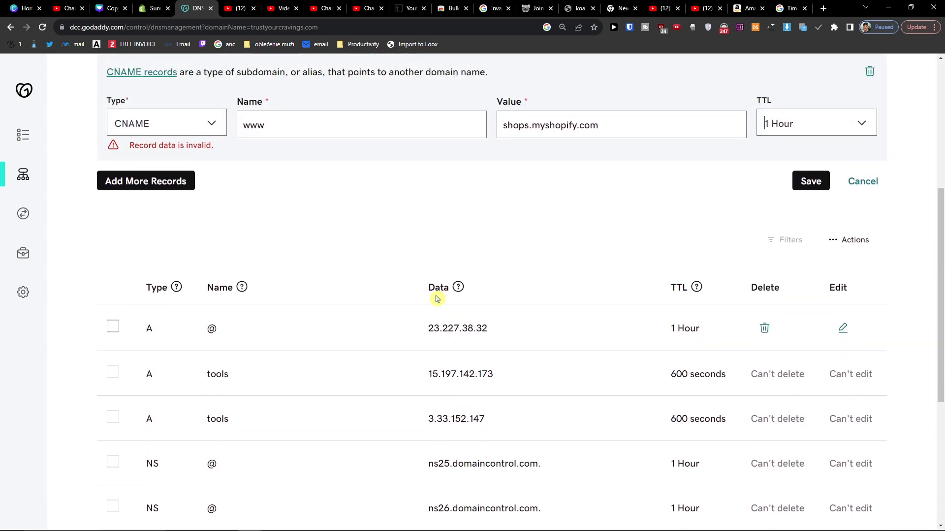
{"action": "scroll", "coordinate": [440, 299], "scroll_direction": "down", "scroll_amount": 5}
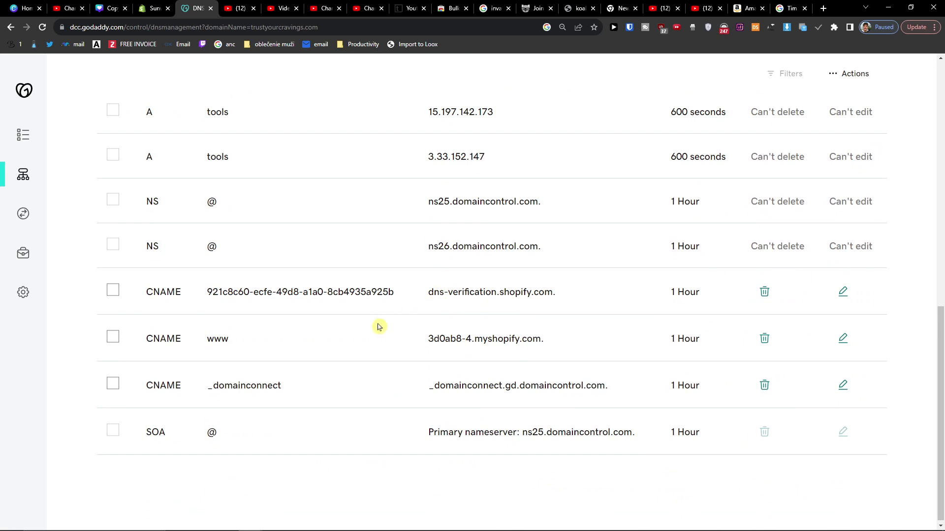
{"action": "left_click_drag", "start_coordinate": [425, 340], "coordinate": [556, 342]}
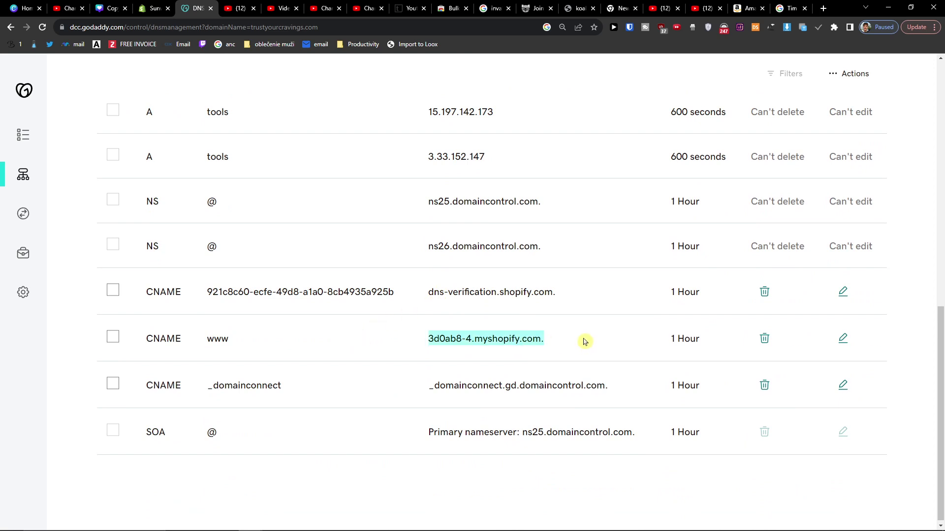
{"action": "scroll", "coordinate": [584, 341], "scroll_direction": "up", "scroll_amount": 3}
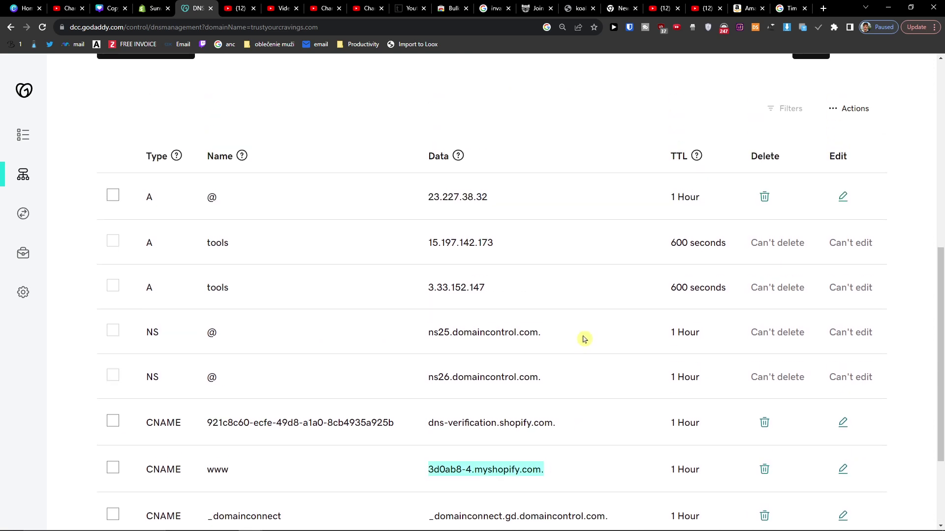
{"action": "scroll", "coordinate": [585, 339], "scroll_direction": "up", "scroll_amount": 2}
{"action": "key", "text": "ctrl+shift+Tab"}
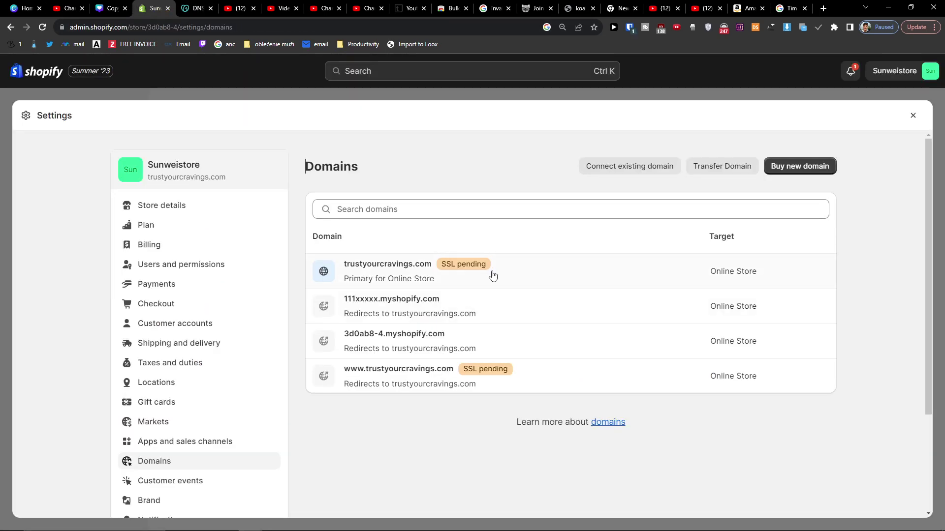
Open trustyourcravings.com's domain details and check the storefront loads at that address
{"action": "left_click", "coordinate": [511, 274]}
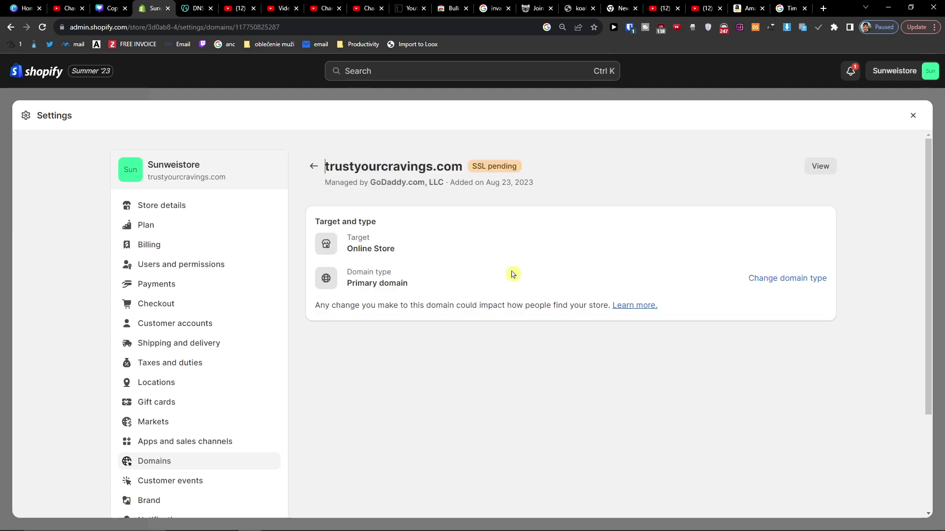
{"action": "left_click_drag", "start_coordinate": [328, 171], "coordinate": [463, 169]}
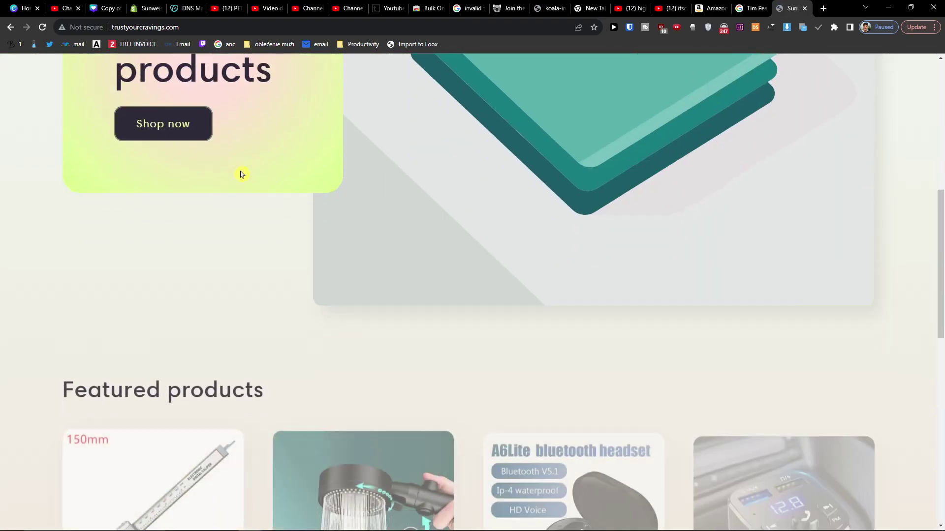
{"action": "scroll", "coordinate": [260, 177], "scroll_direction": "up", "scroll_amount": 15}
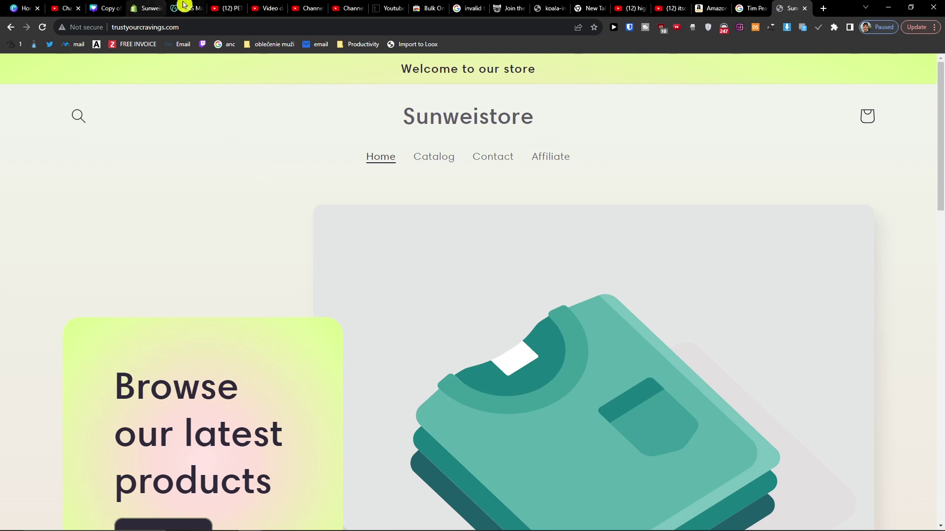
{"action": "left_click", "coordinate": [156, 6]}
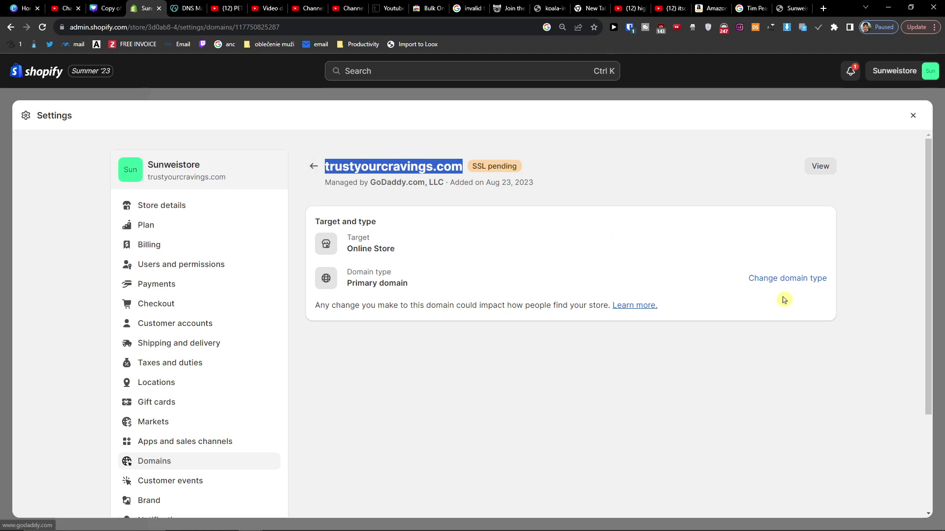
Change trustyourcravings.com's domain type to Redirecting domain
{"action": "left_click", "coordinate": [313, 167]}
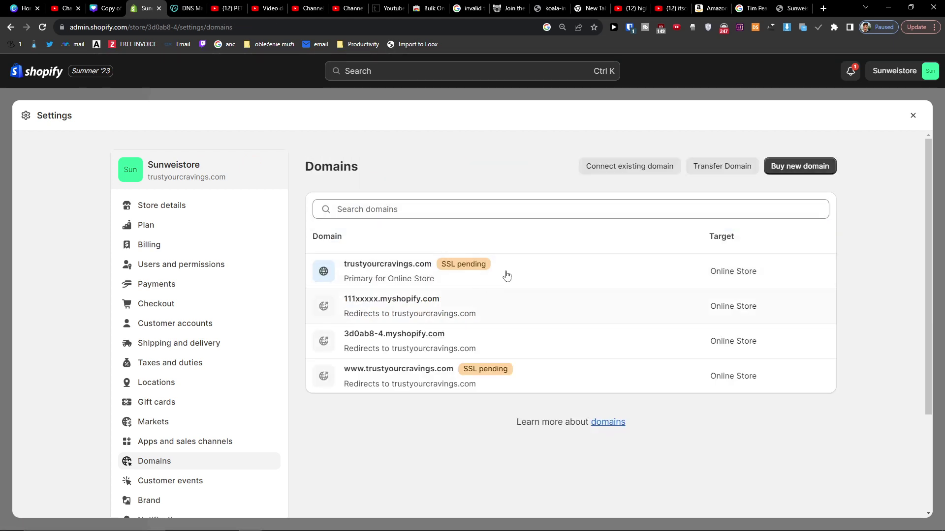
{"action": "left_click", "coordinate": [507, 275]}
{"action": "left_click", "coordinate": [808, 279]}
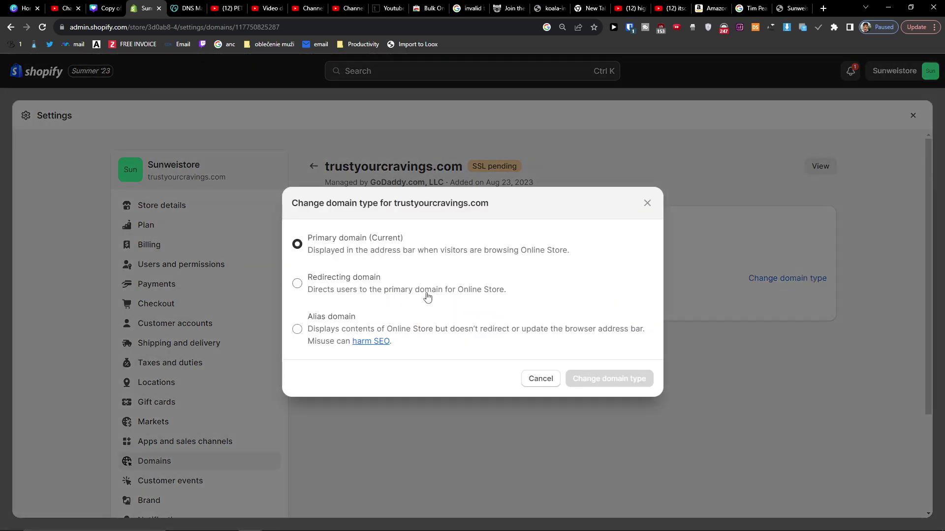
{"action": "left_click", "coordinate": [427, 297]}
{"action": "left_click", "coordinate": [601, 379]}
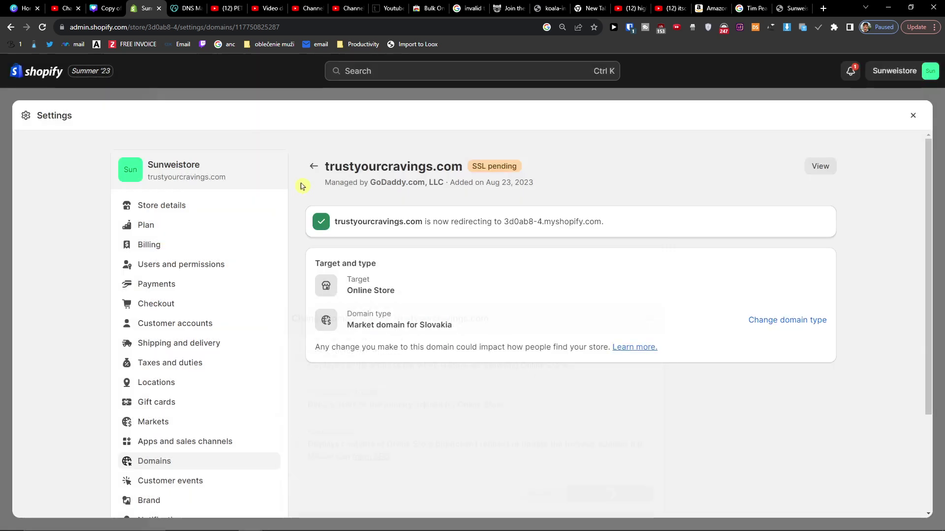
Delete trustyourcravings.com from the store's domains and confirm the removal
{"action": "left_click", "coordinate": [338, 387]}
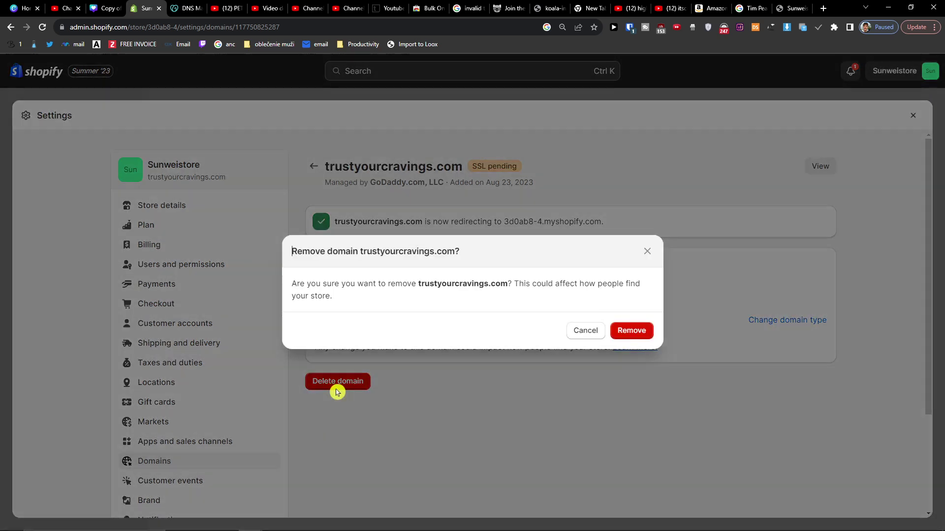
{"action": "left_click", "coordinate": [627, 329]}
{"action": "left_click", "coordinate": [179, 8]}
Discard the invalid pending www CNAME record in GoDaddy's DNS records
{"action": "scroll", "coordinate": [183, 236], "scroll_direction": "up", "scroll_amount": 1}
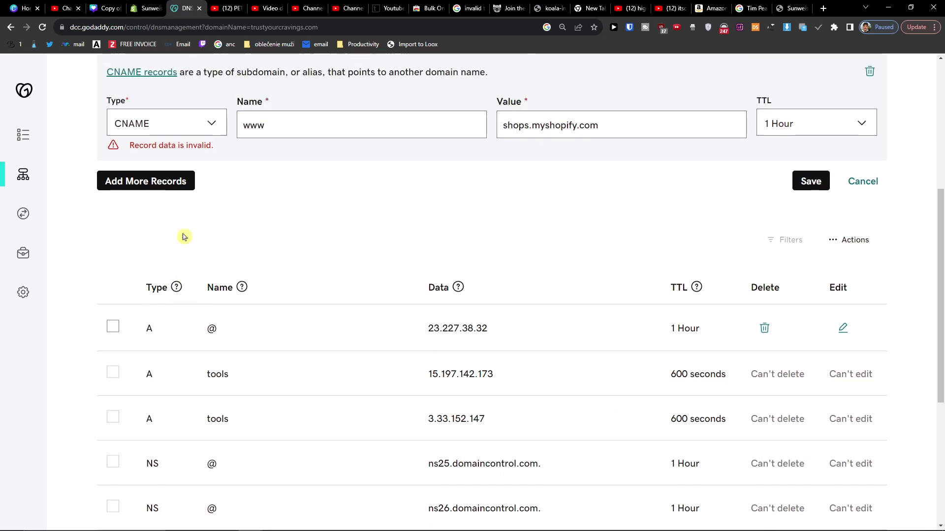
{"action": "scroll", "coordinate": [183, 236], "scroll_direction": "down", "scroll_amount": 5}
{"action": "scroll", "coordinate": [615, 418], "scroll_direction": "up", "scroll_amount": 5}
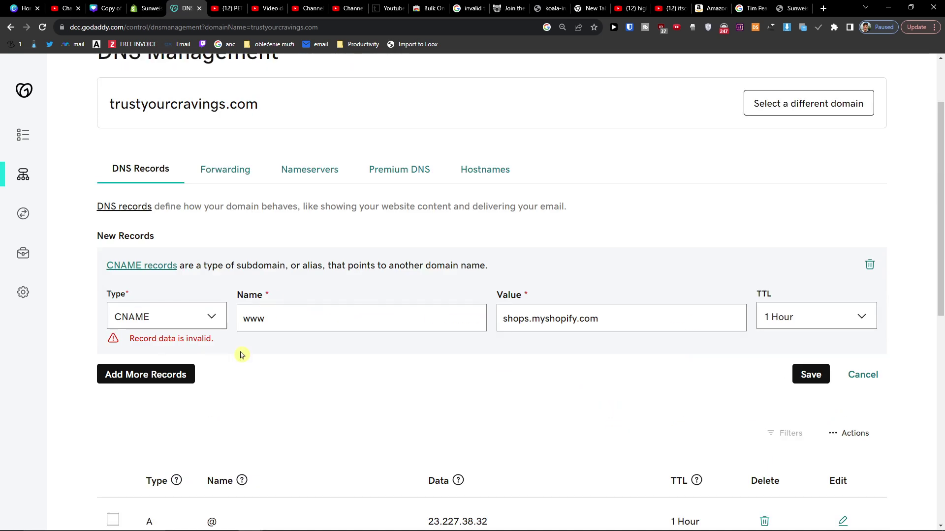
{"action": "left_click", "coordinate": [870, 266]}
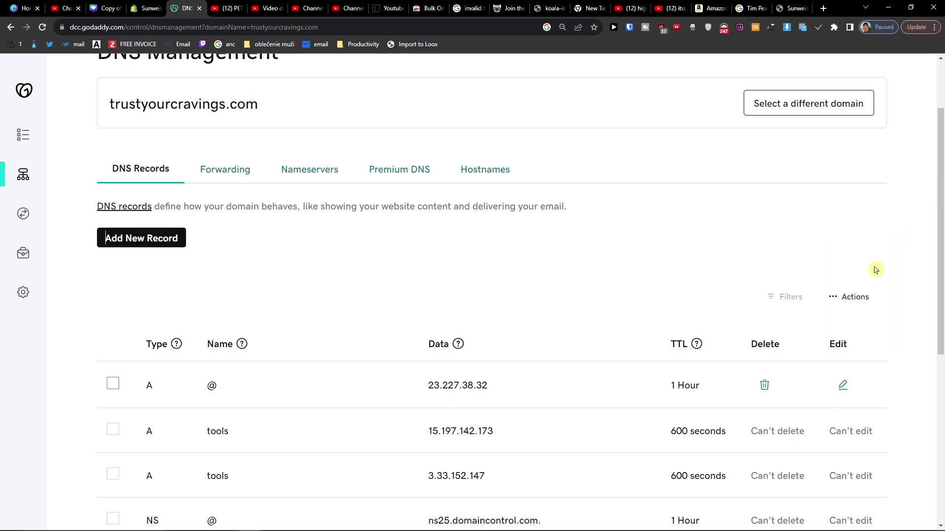
Discard an empty new record form and go to the Manage DNS Templates page
{"action": "left_click", "coordinate": [127, 241]}
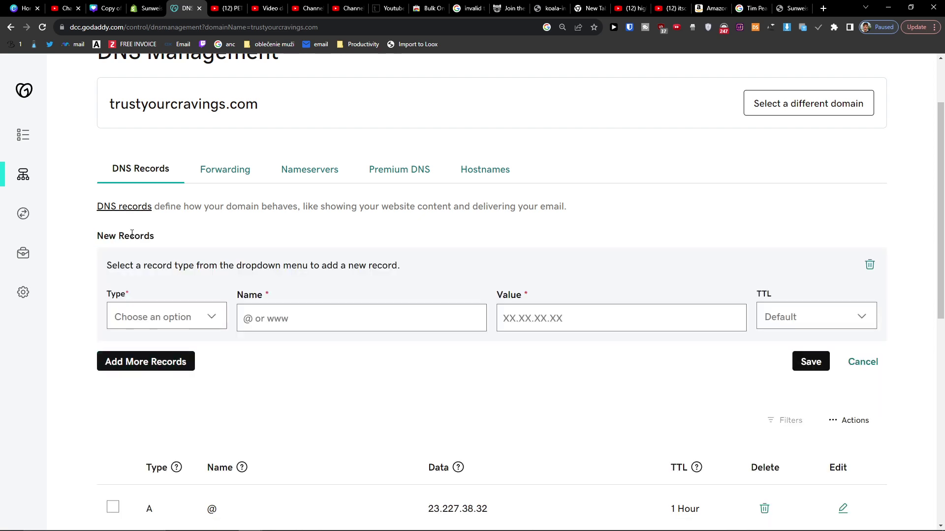
{"action": "left_click", "coordinate": [872, 266]}
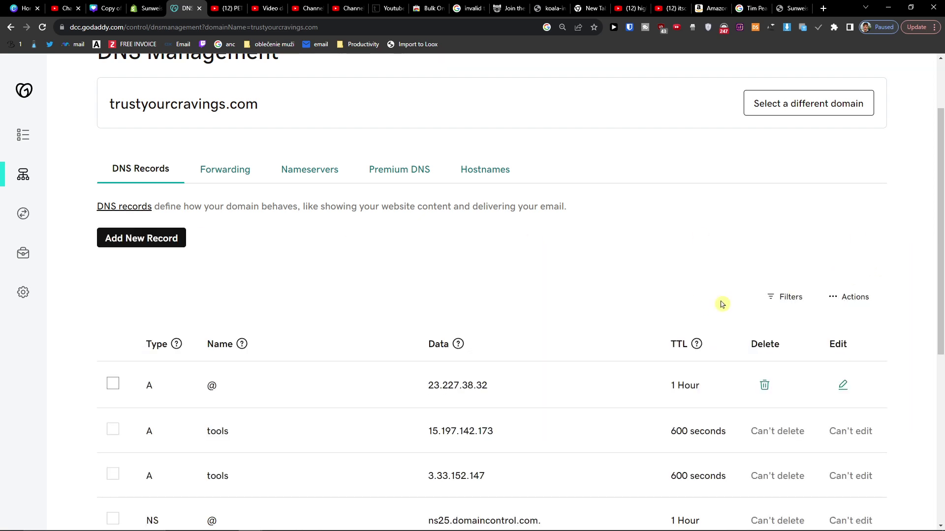
{"action": "left_click", "coordinate": [848, 297]}
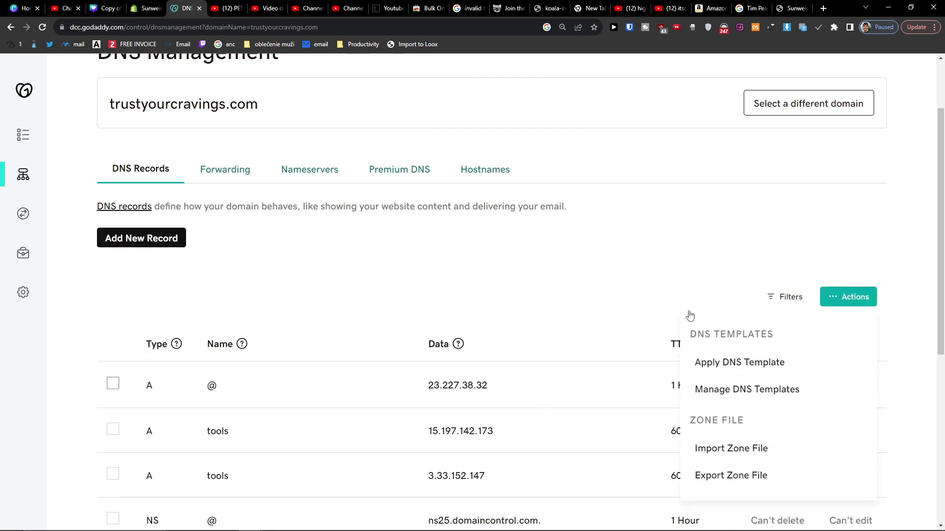
{"action": "left_click", "coordinate": [751, 392]}
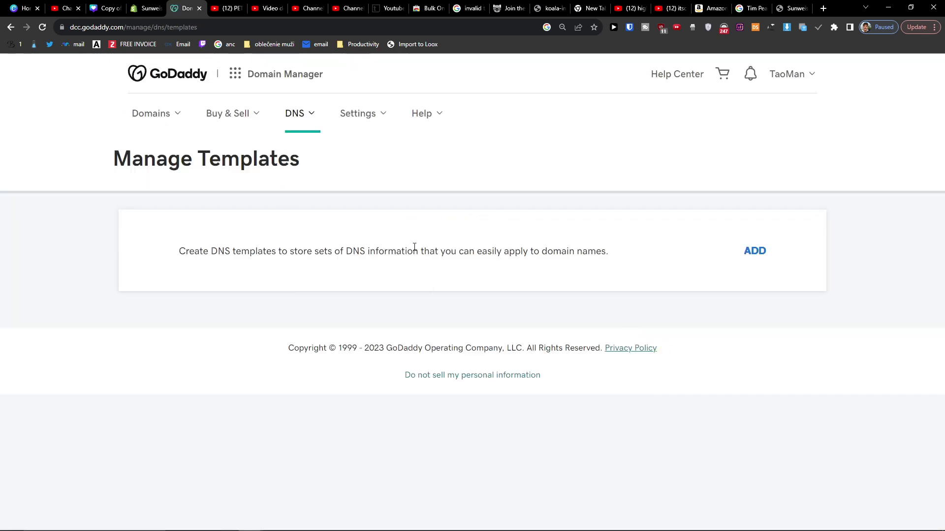
Enter trustyourcravings.com as an existing domain in Shopify, choose manual connection, and open setup instructions
{"action": "left_click", "coordinate": [150, 8]}
{"action": "left_click", "coordinate": [407, 209]}
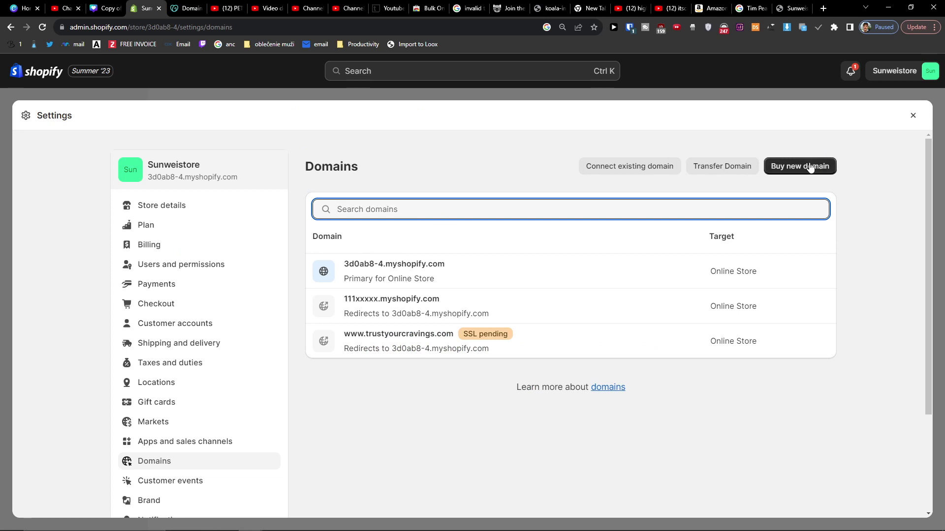
{"action": "left_click", "coordinate": [626, 167]}
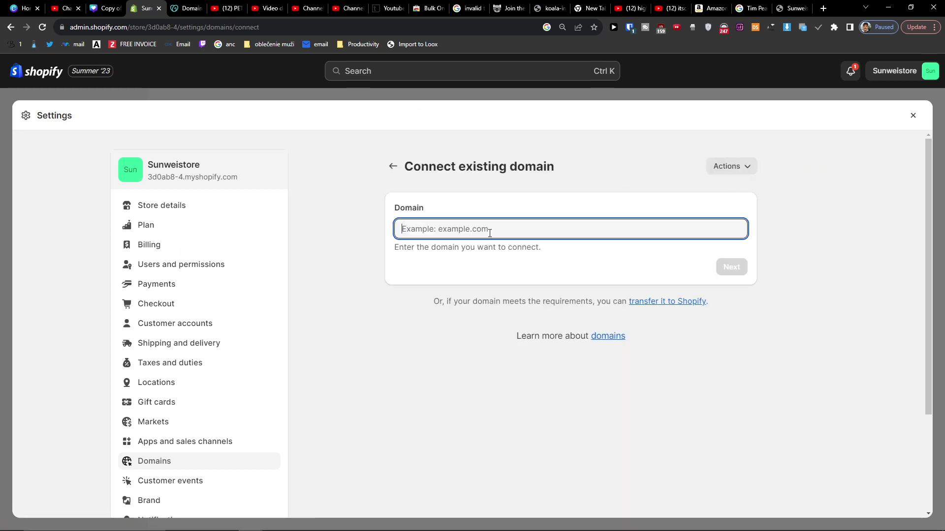
{"action": "key", "text": "ctrl+v"}
{"action": "left_click", "coordinate": [721, 268]}
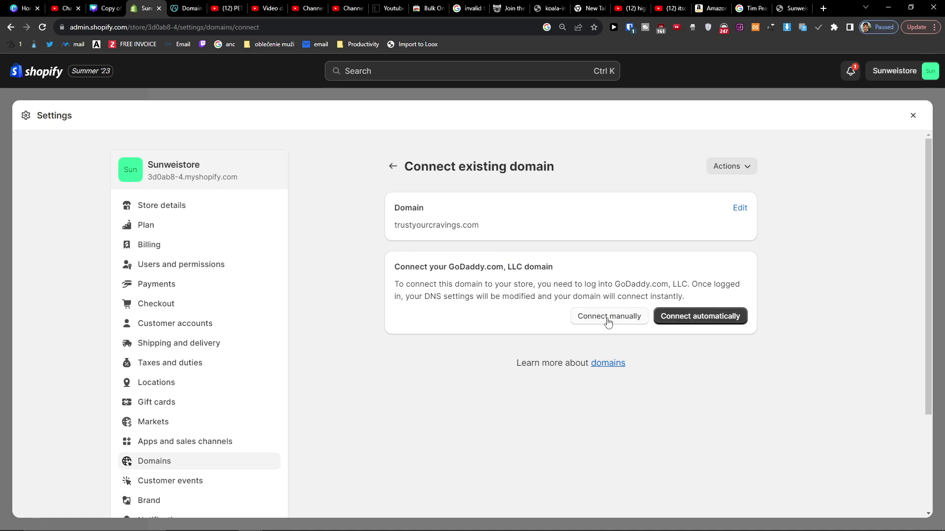
{"action": "left_click", "coordinate": [609, 319]}
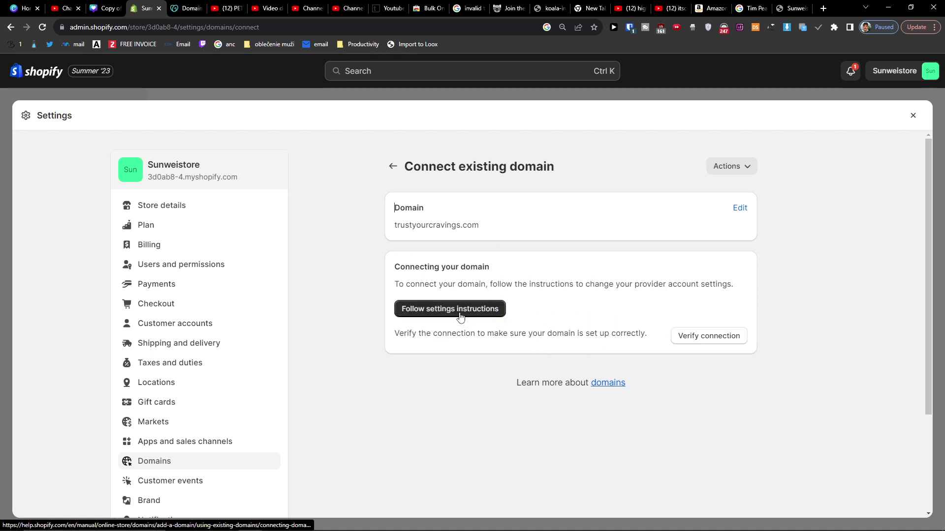
{"action": "left_click", "coordinate": [460, 316]}
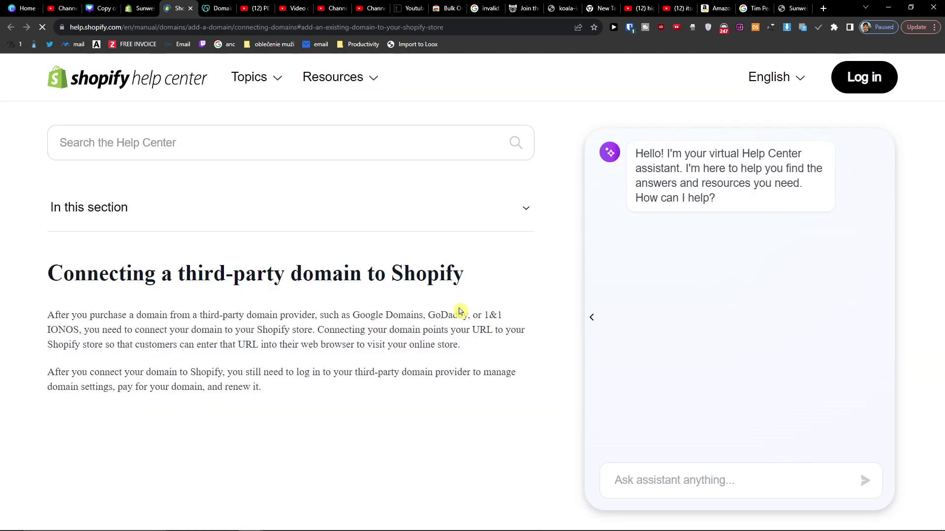
Open the 'Connect your third-party domain to Shopify manually' article and scroll to Step 1
{"action": "scroll", "coordinate": [460, 311], "scroll_direction": "down", "scroll_amount": 12}
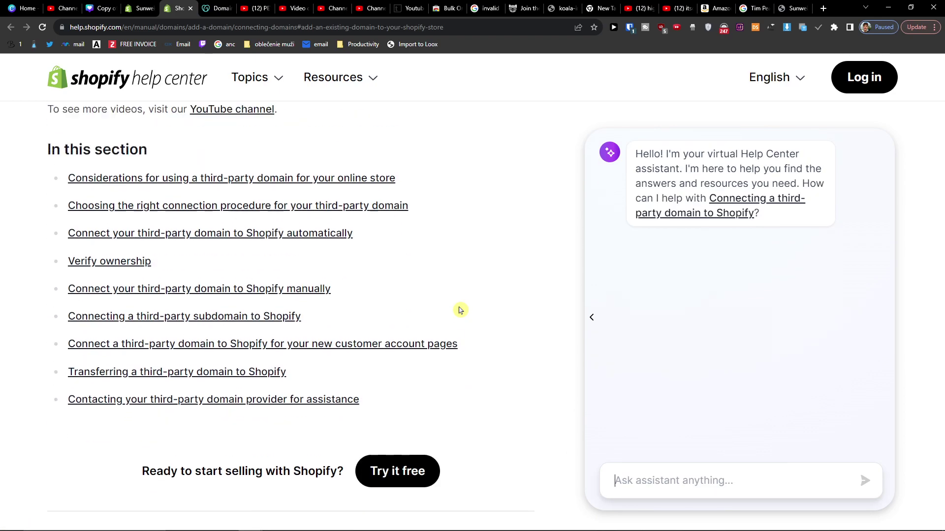
{"action": "left_click_drag", "start_coordinate": [63, 292], "coordinate": [365, 297]}
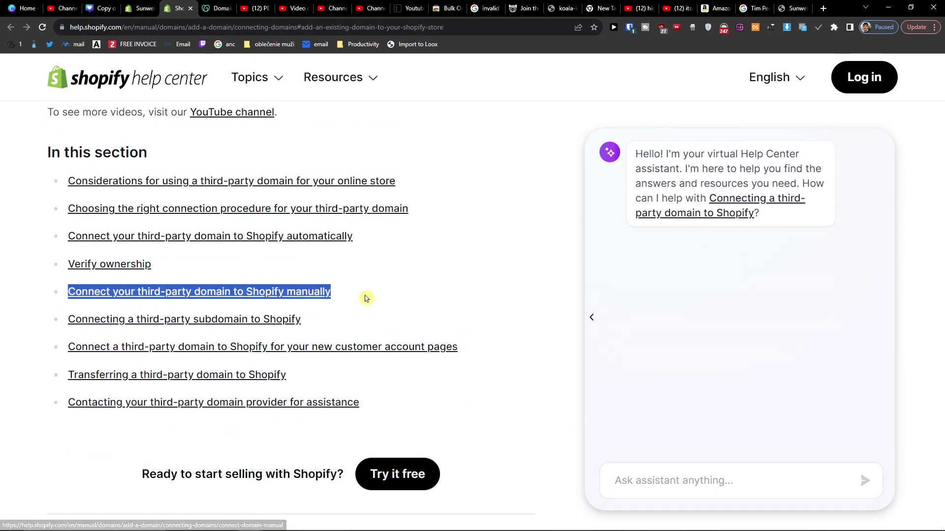
{"action": "left_click", "coordinate": [286, 295]}
{"action": "scroll", "coordinate": [352, 295], "scroll_direction": "down", "scroll_amount": 15}
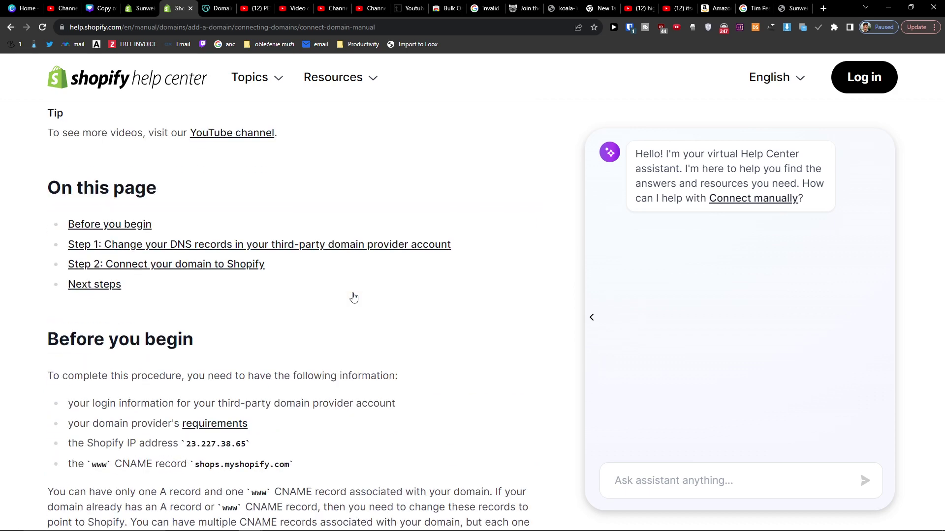
{"action": "scroll", "coordinate": [354, 297], "scroll_direction": "down", "scroll_amount": 5}
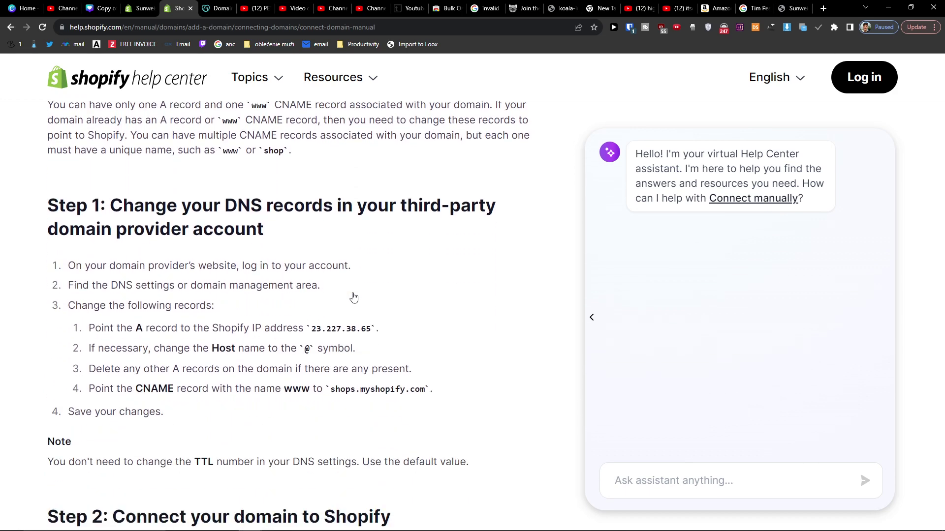
{"action": "scroll", "coordinate": [353, 296], "scroll_direction": "up", "scroll_amount": 1}
{"action": "scroll", "coordinate": [296, 312], "scroll_direction": "up", "scroll_amount": 4}
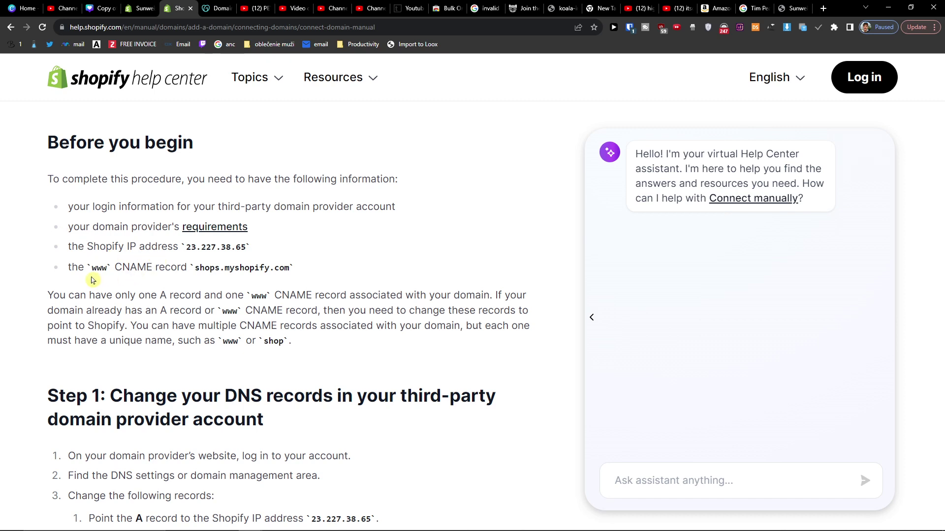
Review the Step 1 A record instructions, highlighting IP 23.227.38.65 and the Host name wording
{"action": "mouse_move", "coordinate": [189, 248]}
{"action": "left_mouse_down"}
{"action": "mouse_move", "coordinate": [245, 251]}
{"action": "mouse_move", "coordinate": [197, 255]}
{"action": "left_mouse_up"}
{"action": "left_click", "coordinate": [181, 257]}
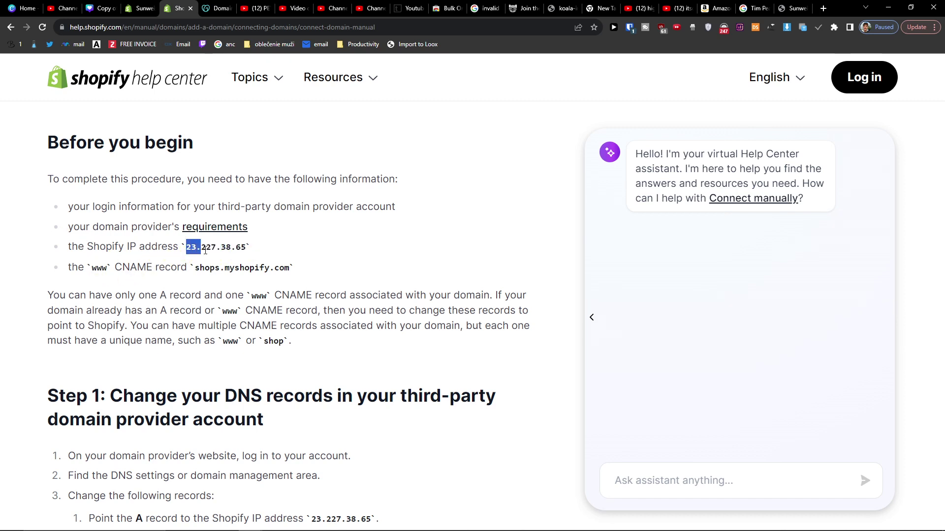
{"action": "left_click", "coordinate": [197, 255]}
{"action": "scroll", "coordinate": [222, 286], "scroll_direction": "down", "scroll_amount": 1}
{"action": "scroll", "coordinate": [223, 286], "scroll_direction": "down", "scroll_amount": 3}
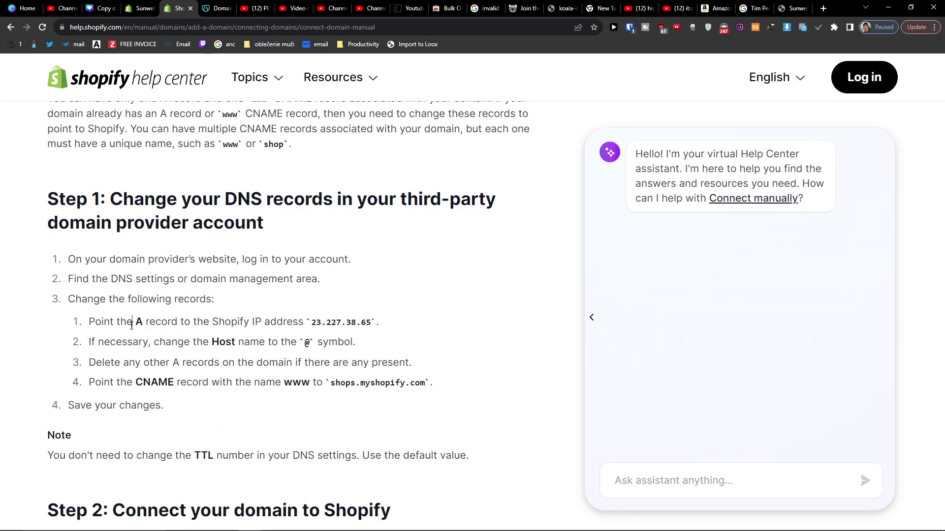
{"action": "triple_click", "coordinate": [141, 325]}
{"action": "left_click", "coordinate": [319, 322]}
{"action": "left_click_drag", "start_coordinate": [314, 322], "coordinate": [379, 323]}
{"action": "left_click_drag", "start_coordinate": [92, 337], "coordinate": [281, 343]}
{"action": "left_click_drag", "start_coordinate": [202, 343], "coordinate": [275, 344]}
{"action": "left_click", "coordinate": [307, 343]}
Close Shopify settings and start a new DNS record for trustyourcravings.com in GoDaddy
{"action": "left_click", "coordinate": [147, 5]}
{"action": "left_click", "coordinate": [914, 115]}
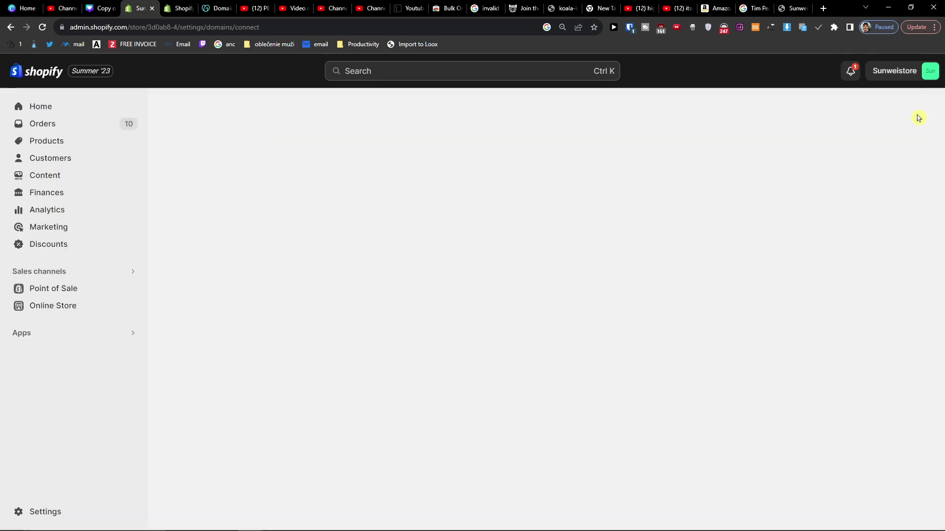
{"action": "left_click", "coordinate": [215, 5]}
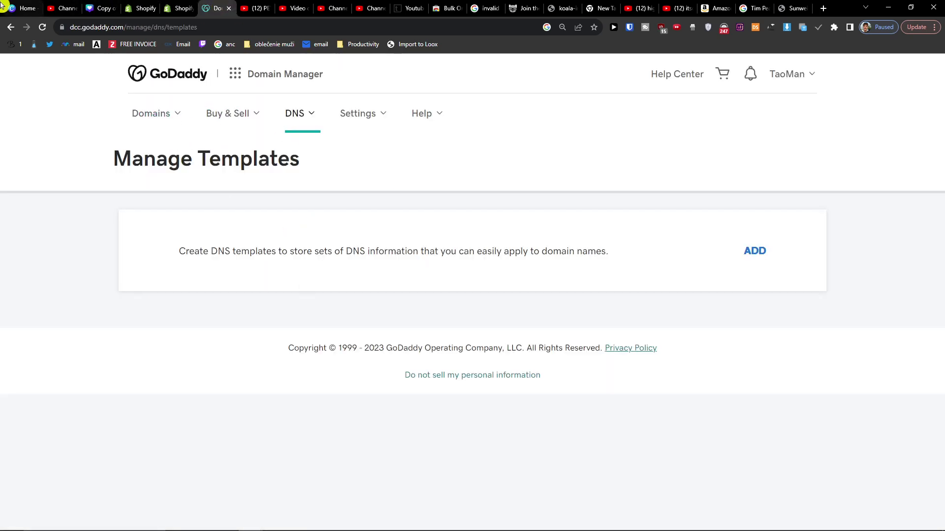
{"action": "left_click", "coordinate": [8, 27]}
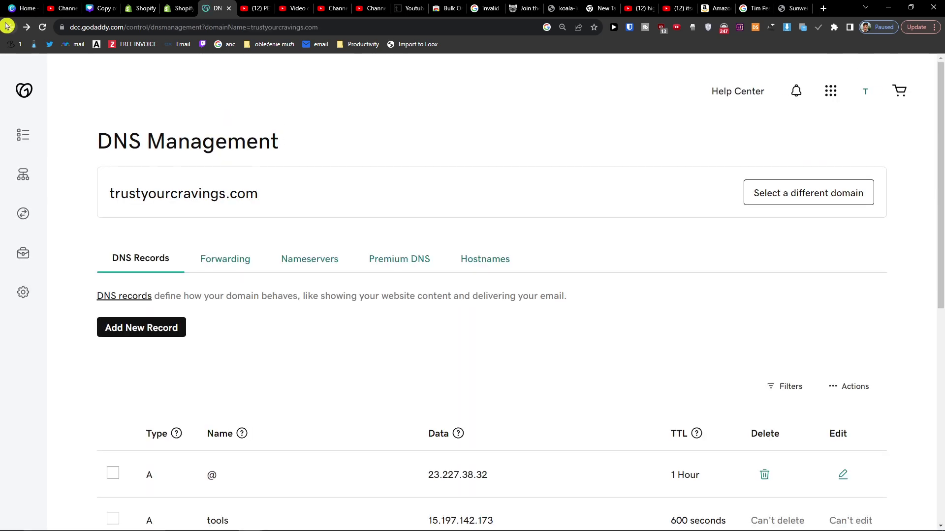
{"action": "left_click", "coordinate": [164, 332]}
{"action": "scroll", "coordinate": [272, 346], "scroll_direction": "down", "scroll_amount": 3}
{"action": "left_click", "coordinate": [179, 9]}
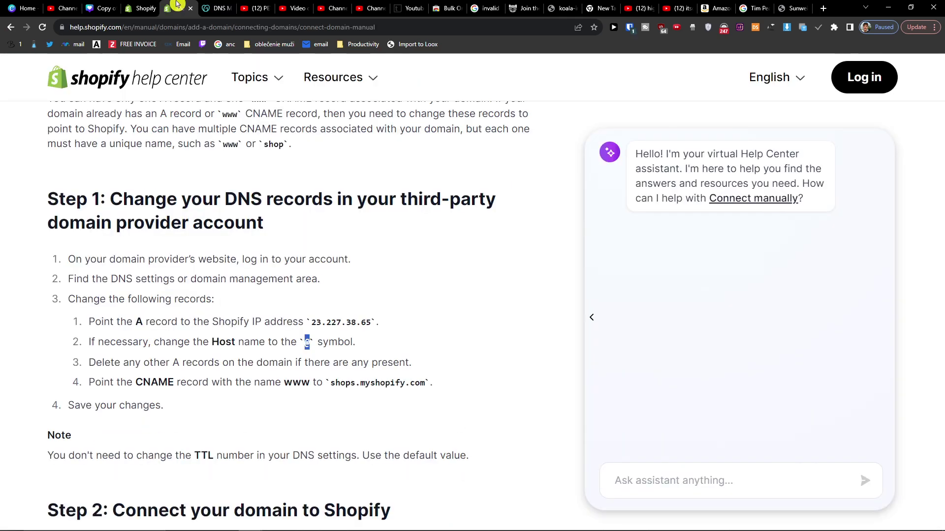
{"action": "left_click", "coordinate": [216, 9]}
Make the new record type A, named @, with Shopify's IP 23.227.38.65 as value
{"action": "left_click", "coordinate": [190, 275]}
{"action": "left_click", "coordinate": [120, 300]}
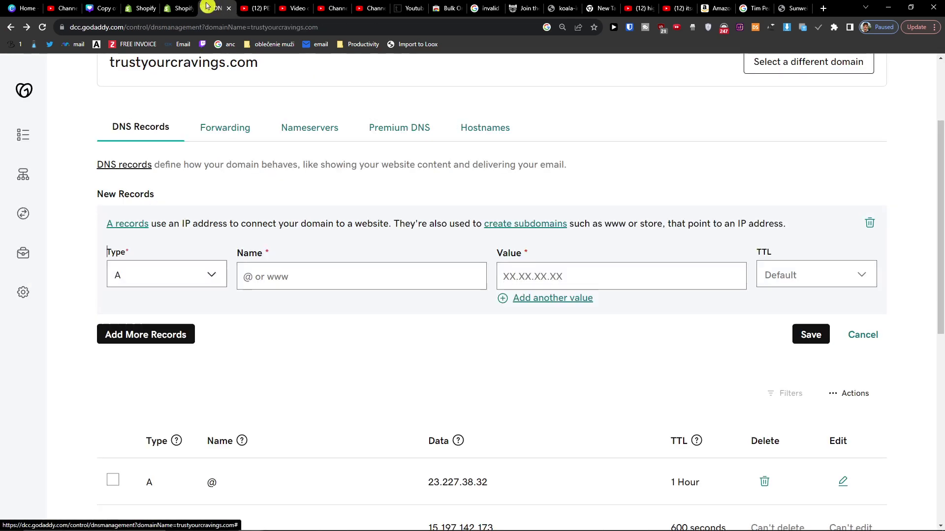
{"action": "left_click", "coordinate": [179, 8]}
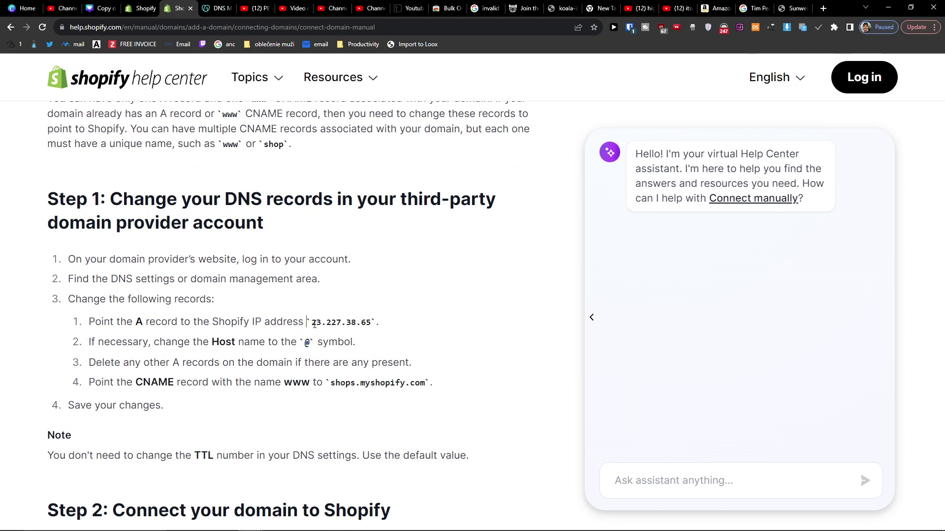
{"action": "left_click_drag", "start_coordinate": [310, 323], "coordinate": [372, 323]}
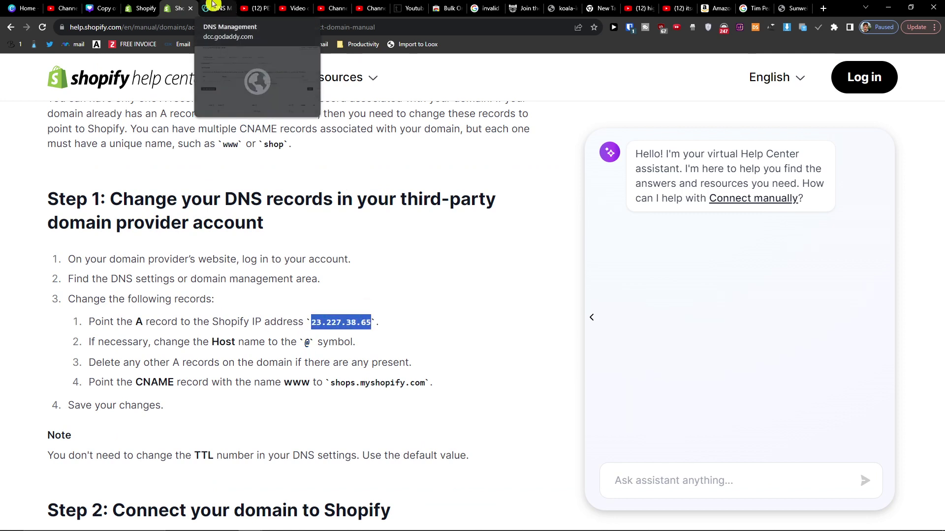
{"action": "left_click", "coordinate": [213, 5]}
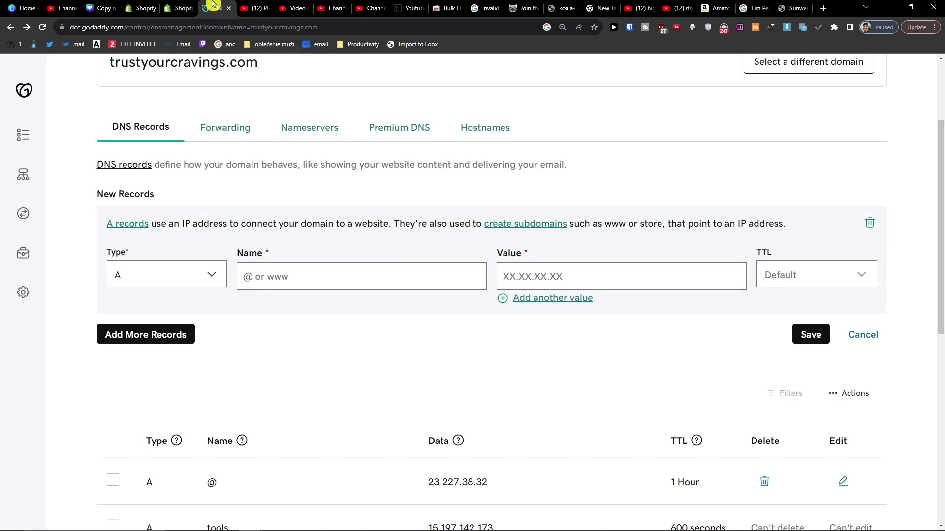
{"action": "scroll", "coordinate": [492, 283], "scroll_direction": "down", "scroll_amount": 1}
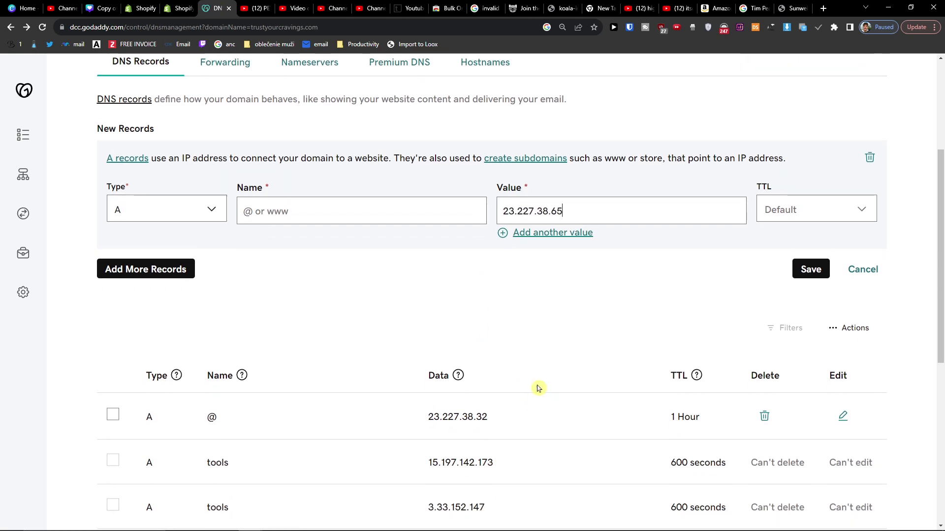
{"action": "left_click", "coordinate": [174, 5]}
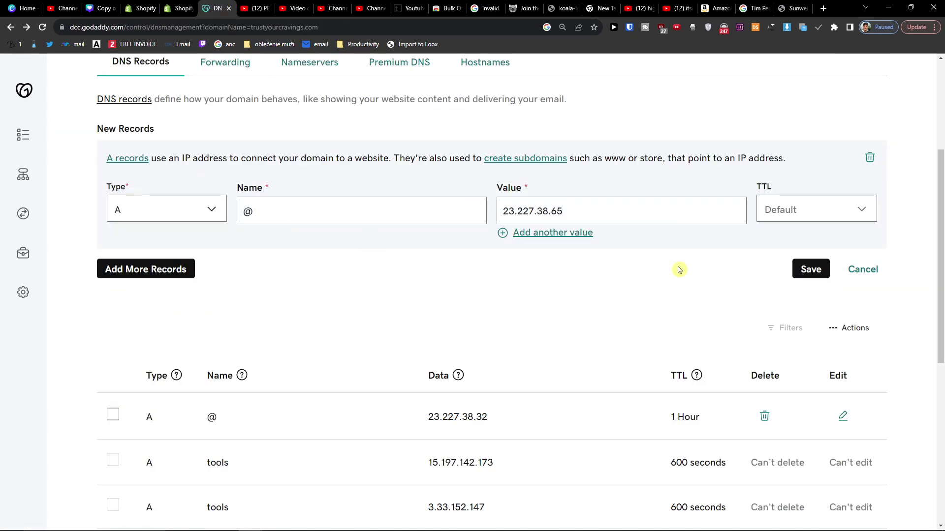
Keep the default TTL and save the A record @ pointing to 23.227.38.65
{"action": "left_click", "coordinate": [795, 214]}
{"action": "left_click", "coordinate": [795, 214]}
{"action": "left_click", "coordinate": [809, 269]}
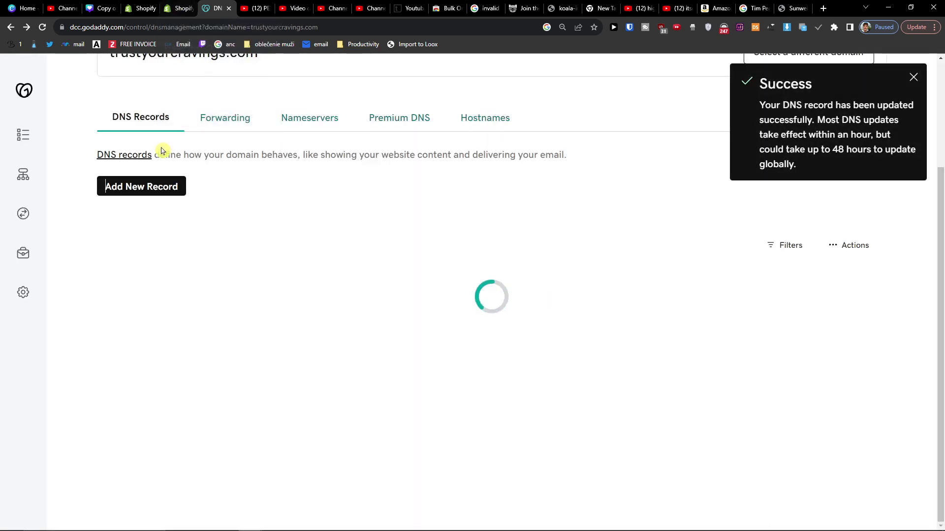
{"action": "left_click", "coordinate": [151, 185]}
{"action": "left_click", "coordinate": [187, 5]}
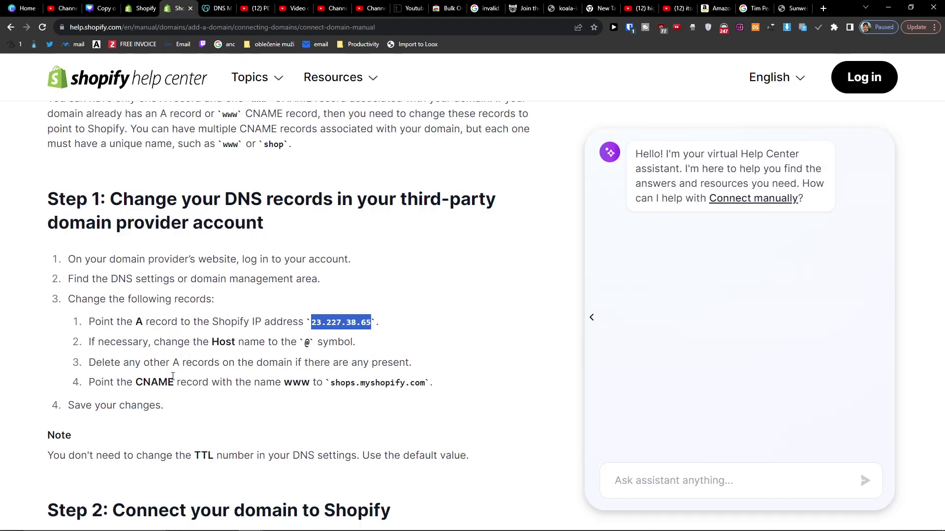
Set the new GoDaddy record's type to CNAME, as Shopify's instructions specify
{"action": "double_click", "coordinate": [155, 382]}
{"action": "scroll", "coordinate": [211, 405], "scroll_direction": "down", "scroll_amount": 5}
{"action": "key", "text": "ctrl+minus"}
{"action": "key", "text": "ctrl+plus"}
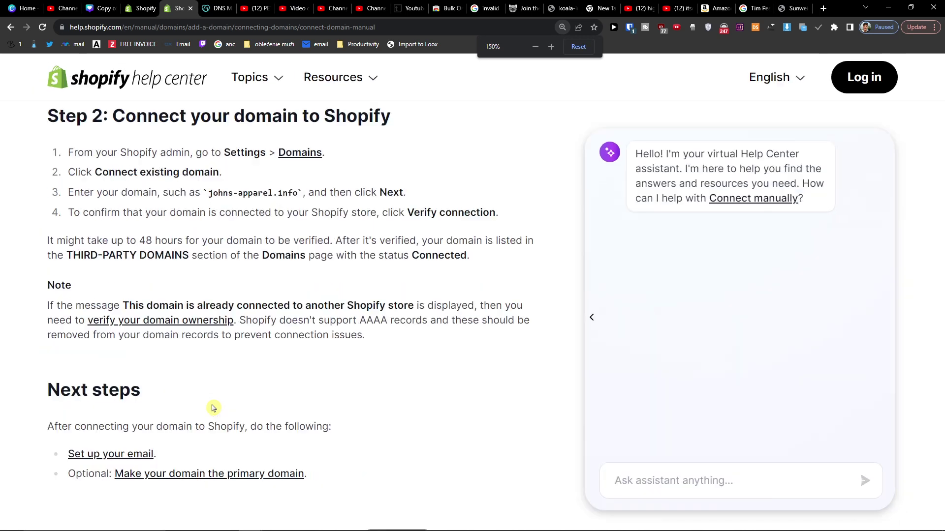
{"action": "scroll", "coordinate": [213, 408], "scroll_direction": "up", "scroll_amount": 4}
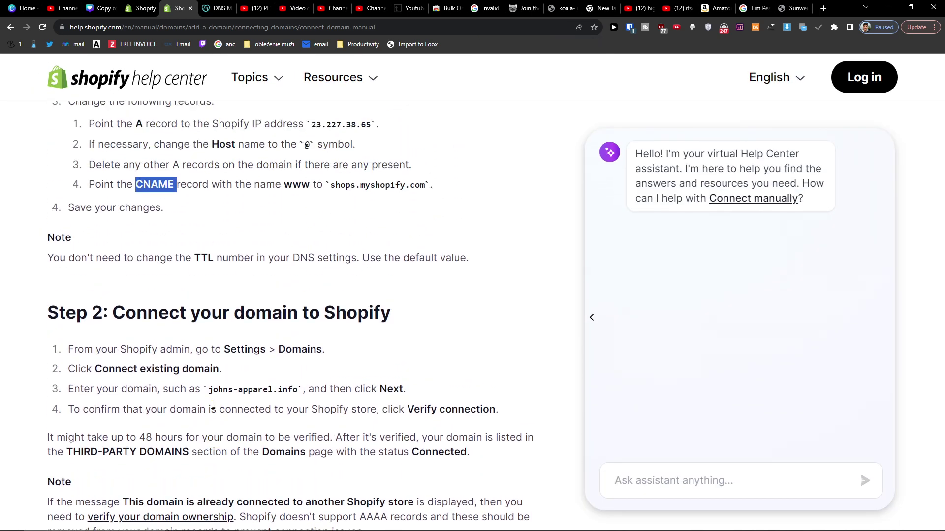
{"action": "key", "text": "ctrl+minus"}
{"action": "left_click", "coordinate": [220, 7]}
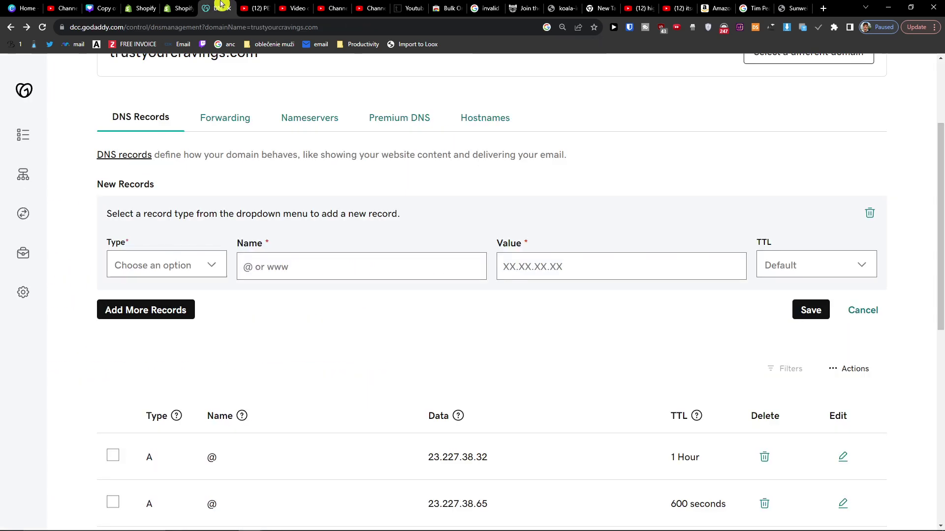
{"action": "left_click", "coordinate": [186, 268]}
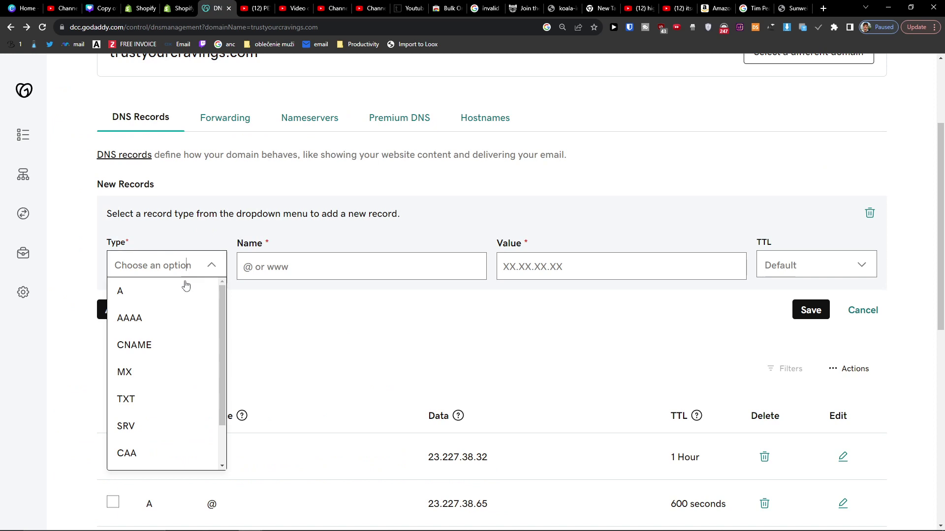
{"action": "left_click", "coordinate": [168, 335]}
Copy the host name www from Shopify's article into the CNAME Name field
{"action": "left_click", "coordinate": [172, 8]}
{"action": "double_click", "coordinate": [297, 250]}
{"action": "key", "text": "ctrl+c"}
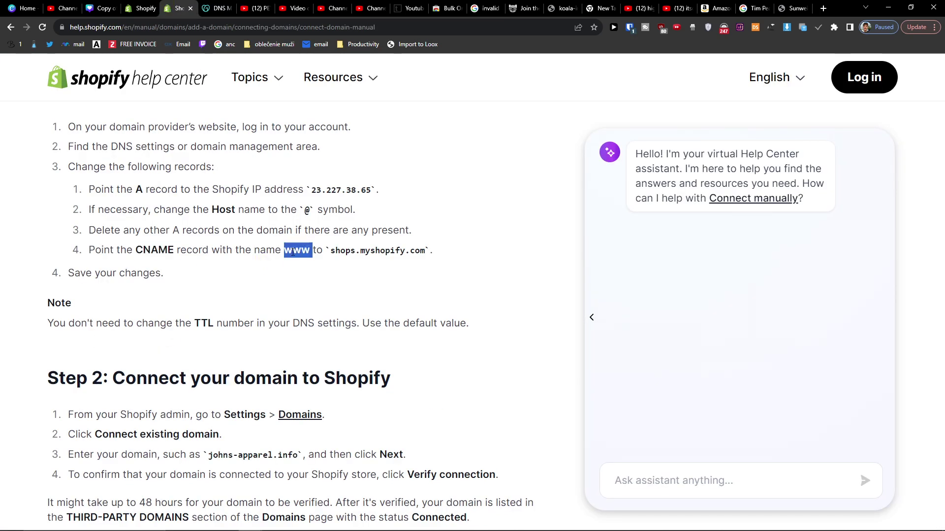
{"action": "left_click", "coordinate": [224, 7]}
{"action": "left_click", "coordinate": [328, 257]}
{"action": "key", "text": "ctrl+v"}
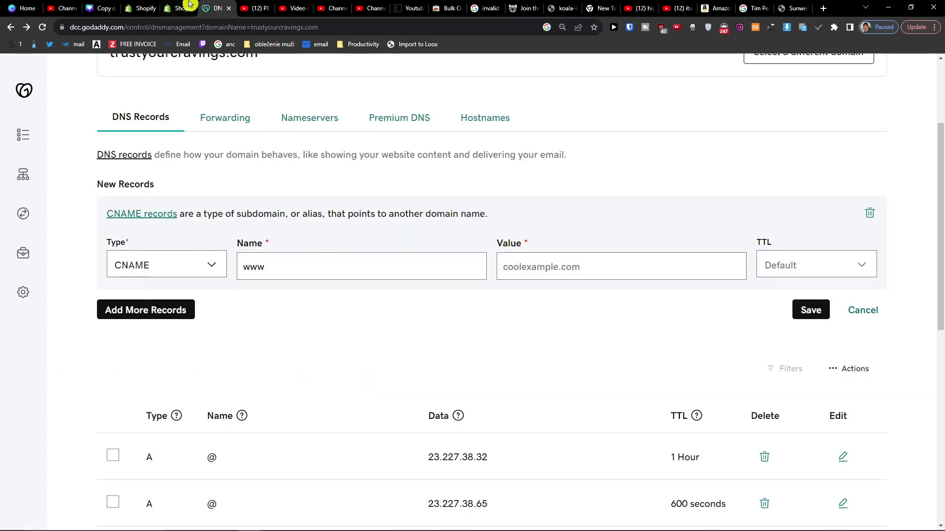
Paste shops.myshopify.com as the CNAME value and save; GoDaddy reports a www conflict
{"action": "key", "text": "ctrl+shift+Tab"}
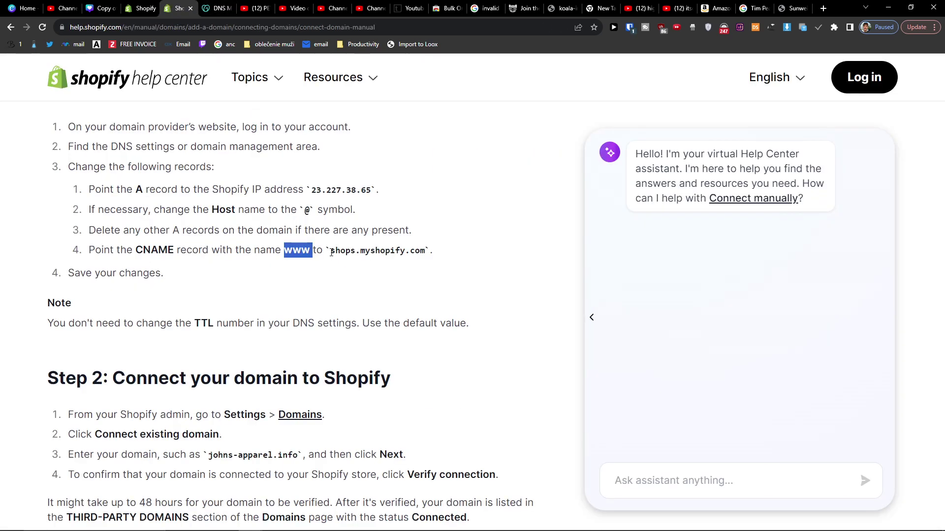
{"action": "mouse_move", "coordinate": [330, 251]}
{"action": "left_mouse_down"}
{"action": "mouse_move", "coordinate": [426, 253]}
{"action": "mouse_move", "coordinate": [329, 252]}
{"action": "left_mouse_up"}
{"action": "left_click", "coordinate": [150, 7]}
{"action": "left_click", "coordinate": [178, 8]}
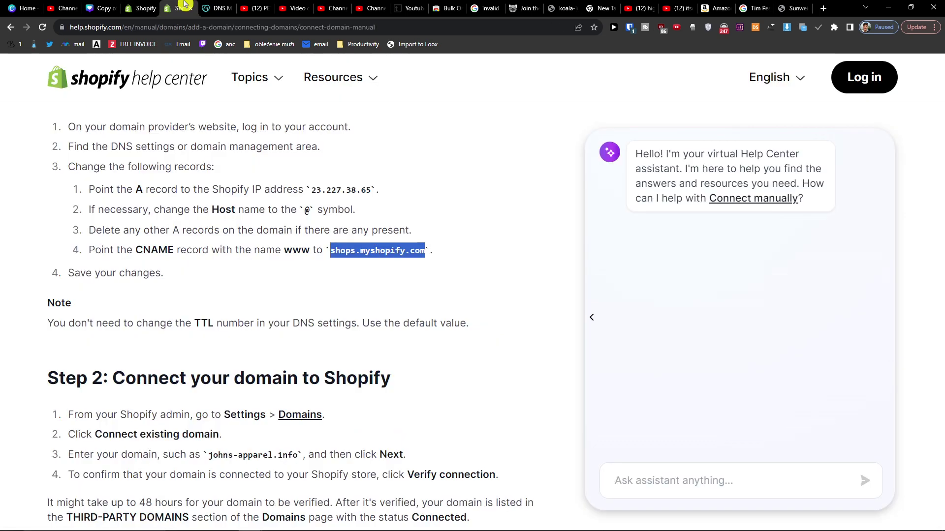
{"action": "left_click", "coordinate": [217, 7]}
{"action": "type", "text": "shops.myshopify.com"}
{"action": "left_click", "coordinate": [811, 309]}
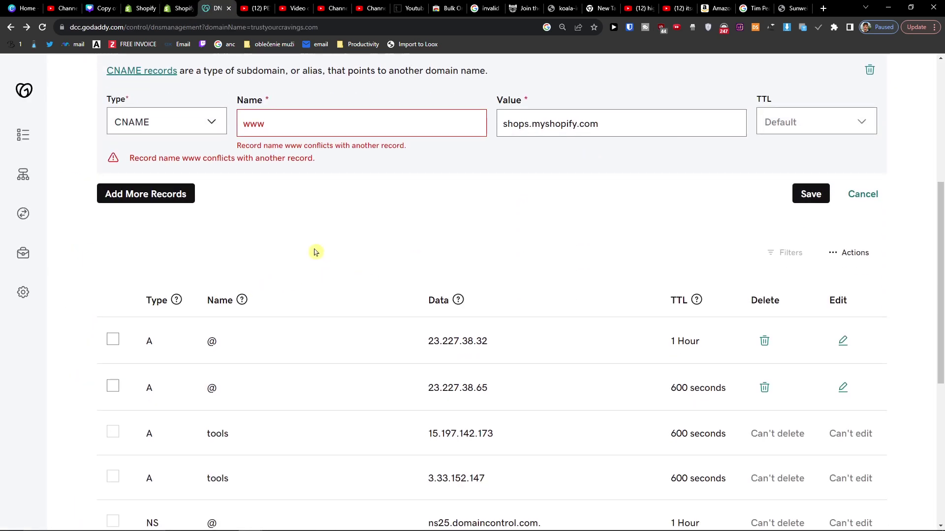
{"action": "scroll", "coordinate": [316, 252], "scroll_direction": "down", "scroll_amount": 7}
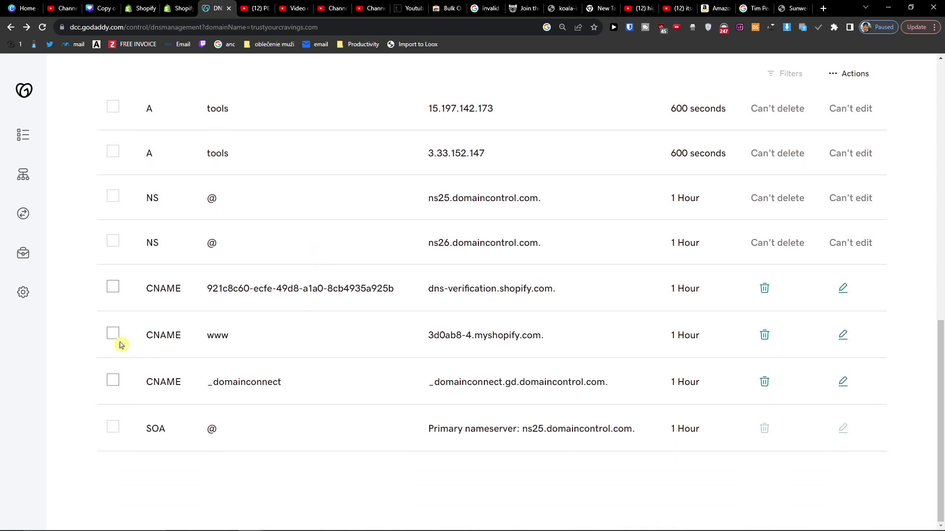
Delete the old www CNAME to 3d0ab8-4.myshopify.com, then save the new www CNAME to shops.myshopify.com
{"action": "left_click", "coordinate": [764, 334]}
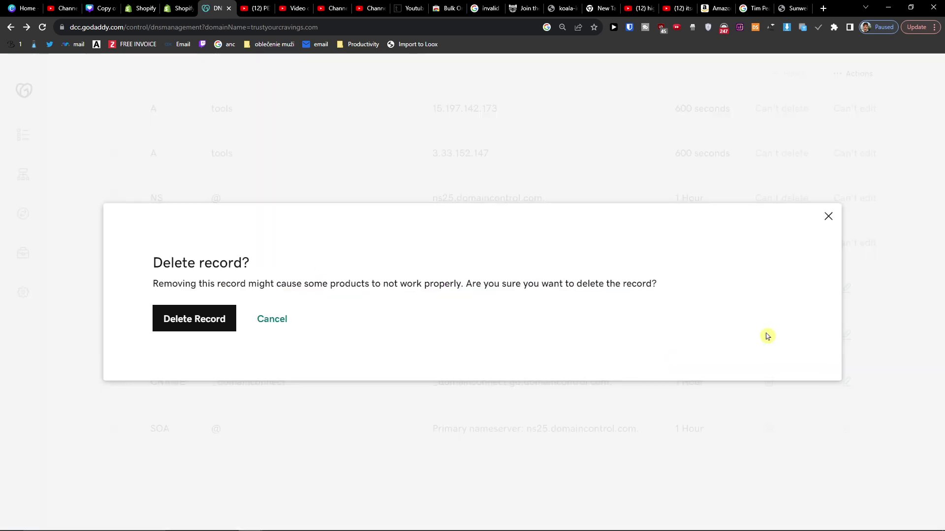
{"action": "left_click", "coordinate": [231, 321]}
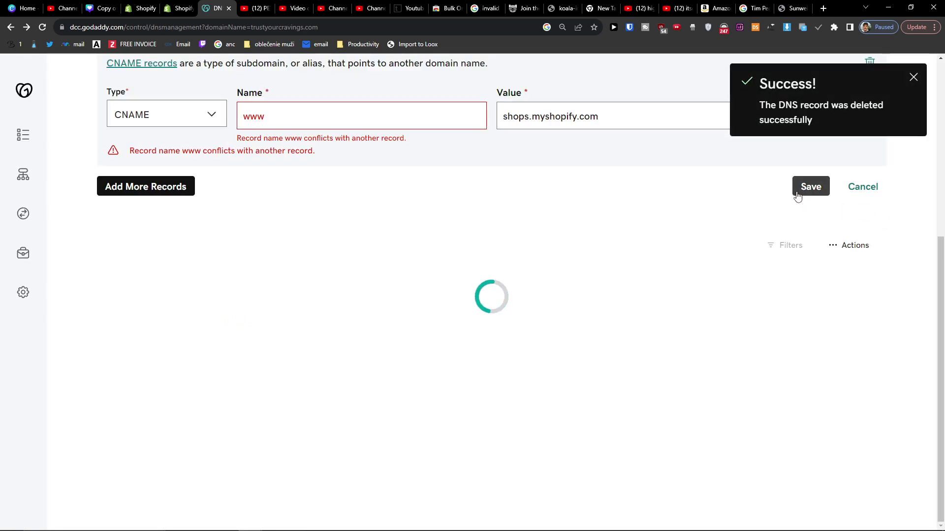
{"action": "left_click", "coordinate": [804, 186]}
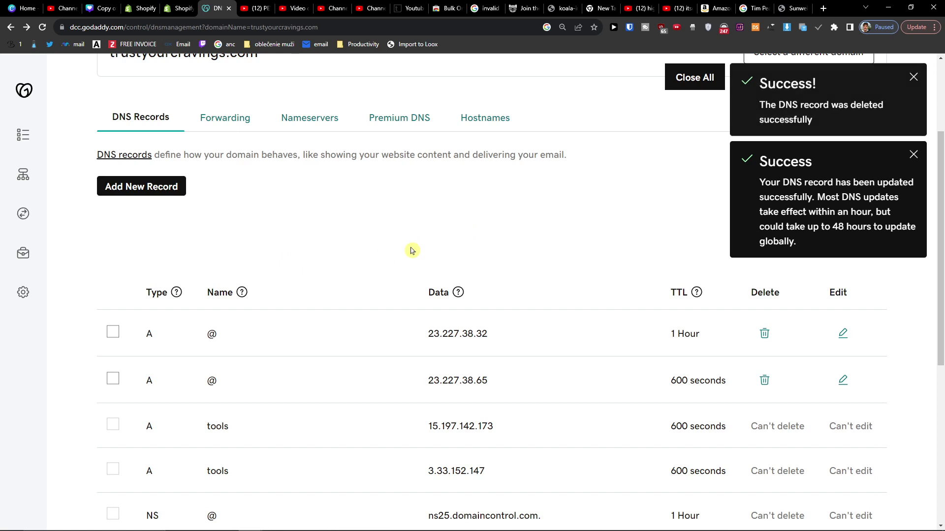
{"action": "scroll", "coordinate": [415, 196], "scroll_direction": "down", "scroll_amount": 1}
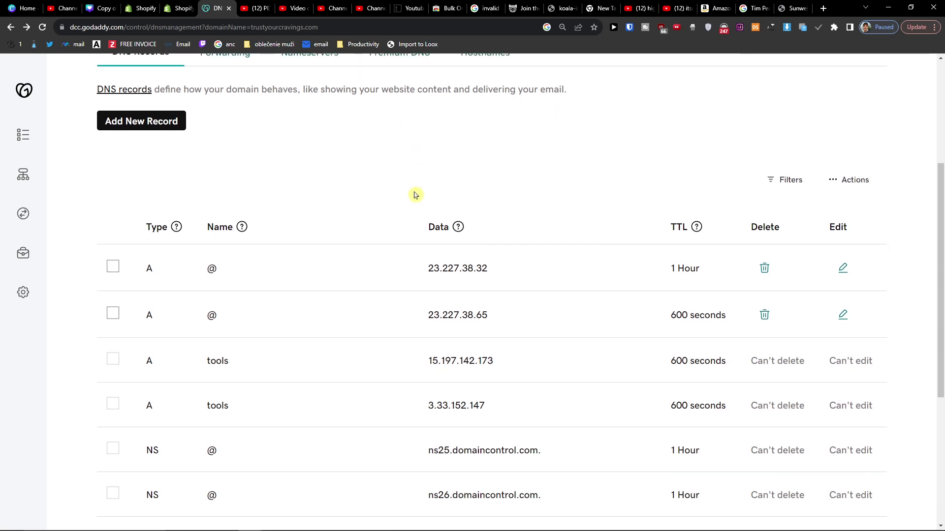